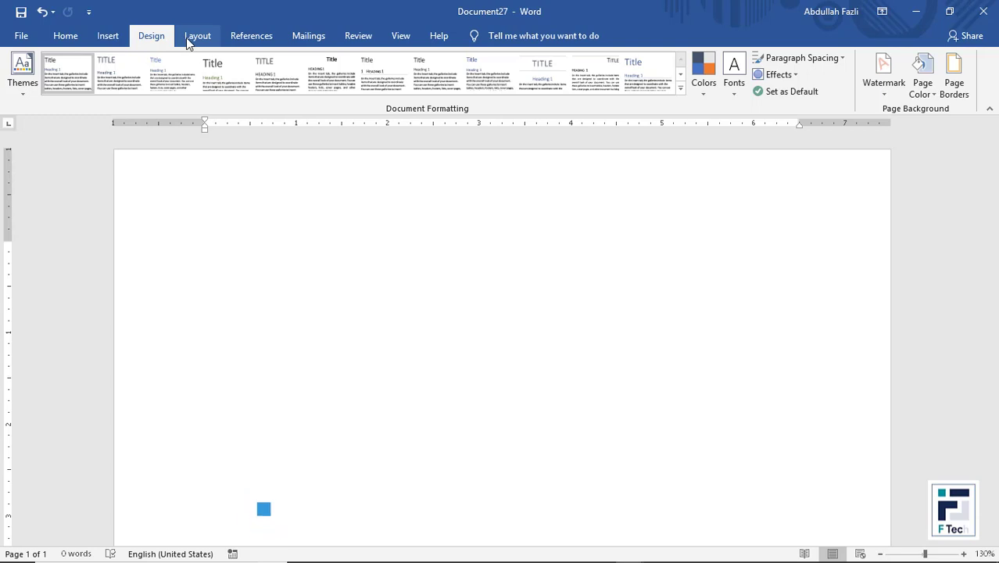
- Fill the blank document with sample paragraphs using the =rand() function
{"action": "left_click", "coordinate": [188, 39]}
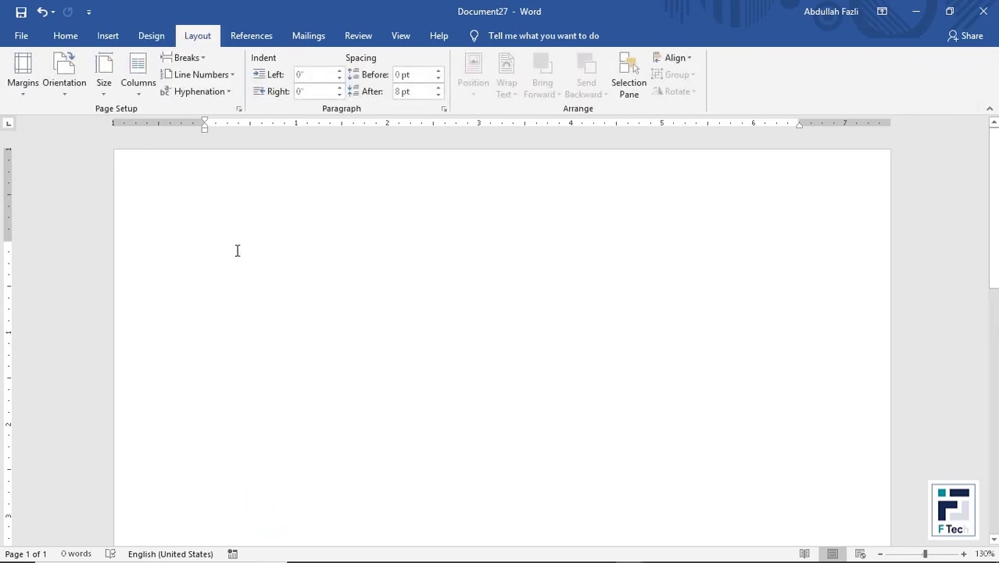
{"action": "scroll", "coordinate": [341, 374], "scroll_direction": "down", "scroll_amount": 1}
{"action": "type", "text": "=rand"}
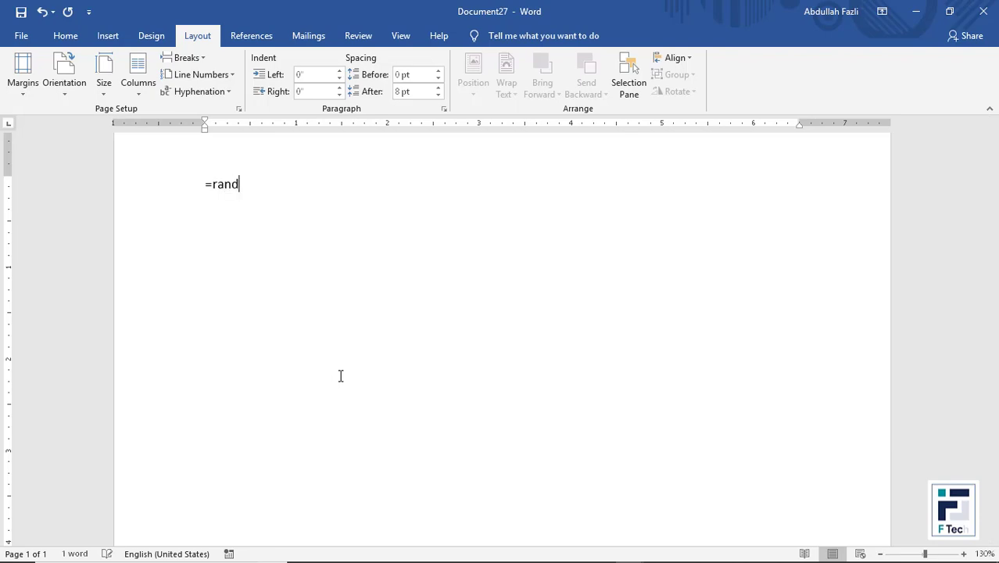
{"action": "type", "text": "()"}
{"action": "key", "text": "Return"}
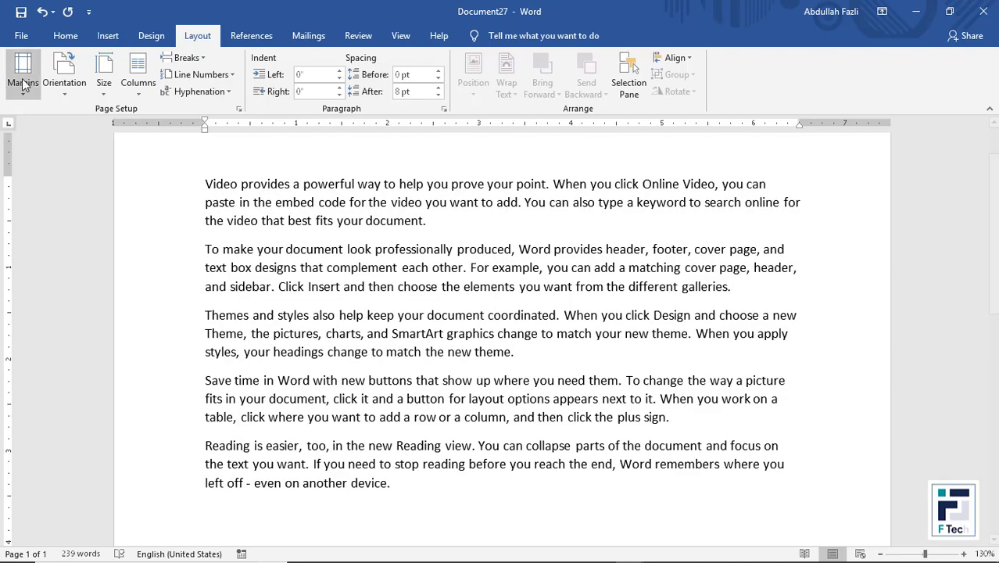
- Apply the Narrow margin preset to the document, with 0.5" on every side
{"action": "left_click", "coordinate": [22, 75]}
{"action": "left_click", "coordinate": [465, 189]}
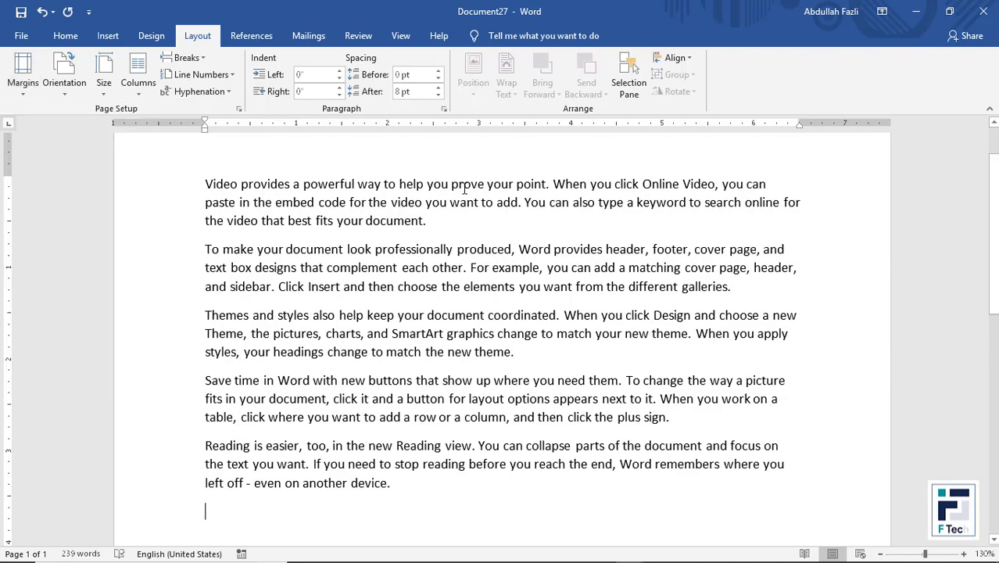
{"action": "scroll", "coordinate": [419, 213], "scroll_direction": "up", "scroll_amount": 2}
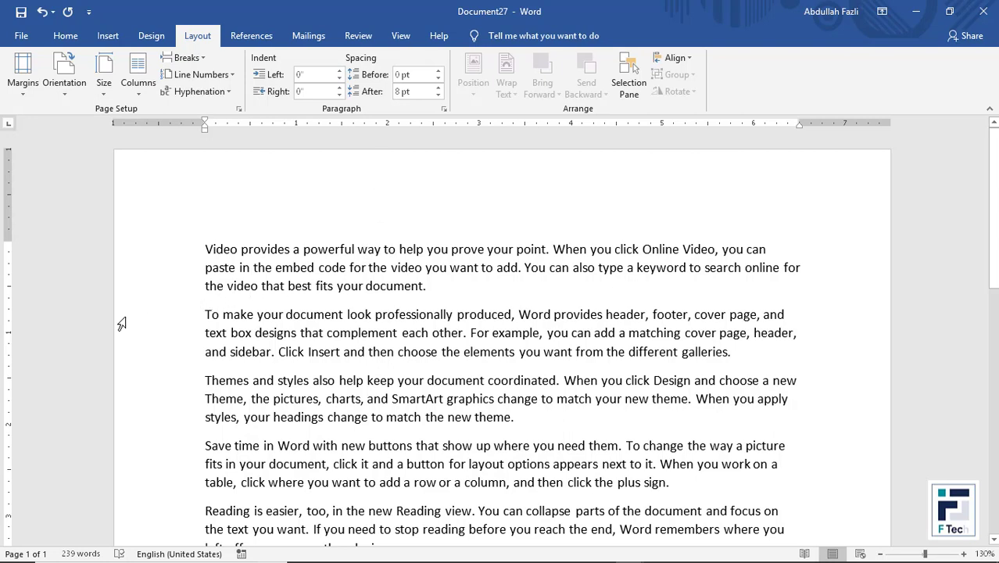
{"action": "scroll", "coordinate": [469, 408], "scroll_direction": "down", "scroll_amount": 5}
{"action": "scroll", "coordinate": [469, 477], "scroll_direction": "up", "scroll_amount": 5}
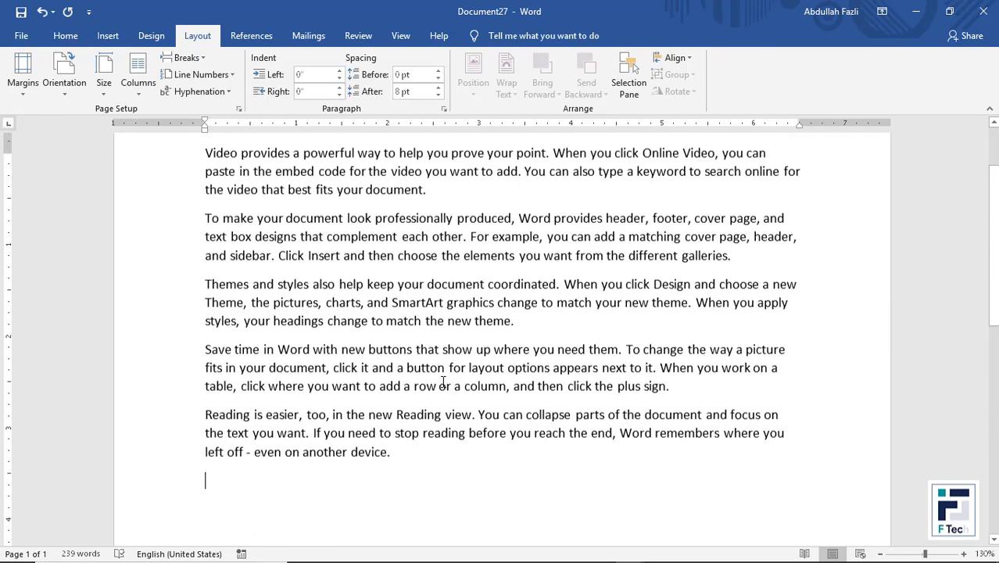
{"action": "left_click", "coordinate": [22, 74]}
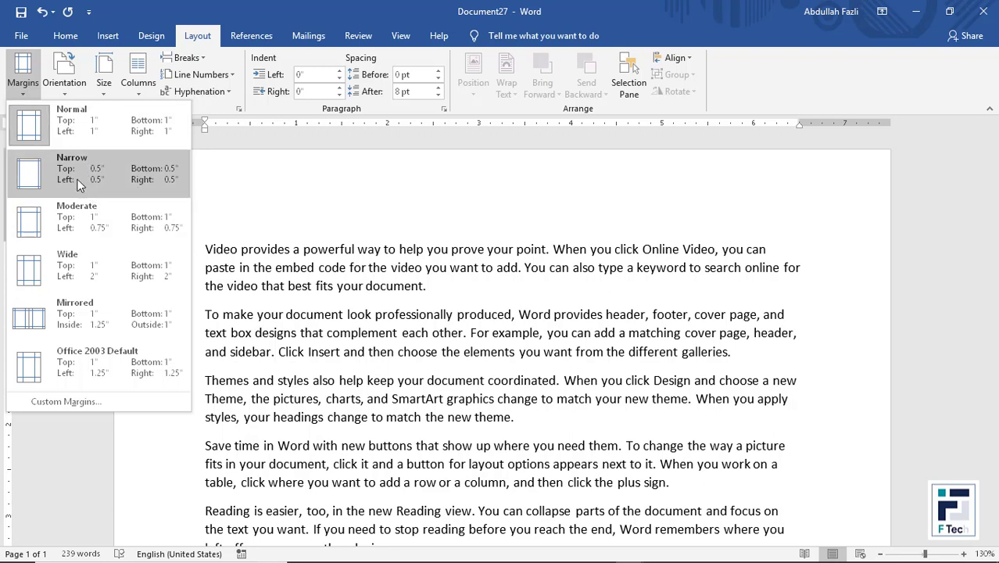
{"action": "left_click", "coordinate": [77, 178]}
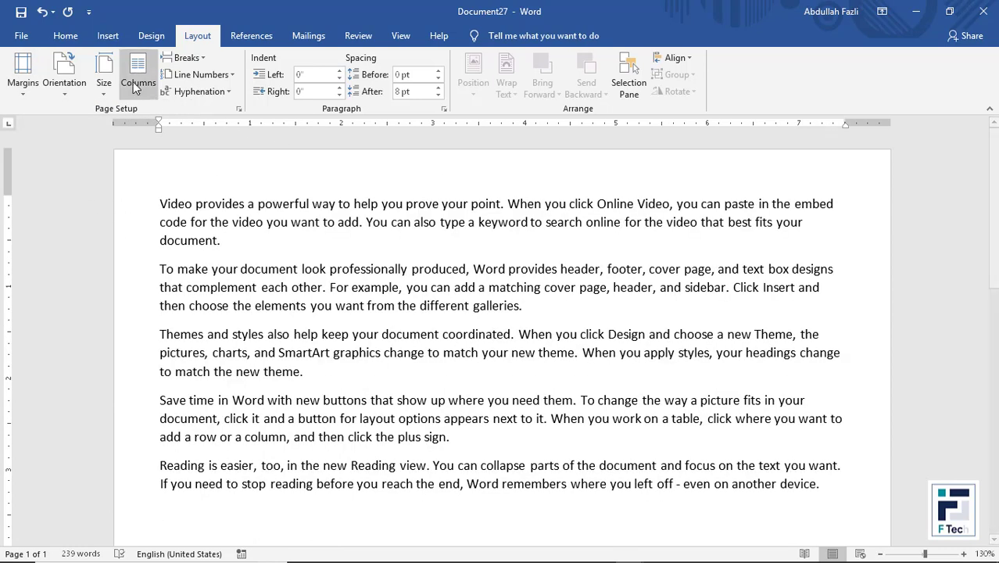
- Switch the document margins to the Moderate preset and return them to Normal, with 1" on every side
{"action": "left_click", "coordinate": [22, 72]}
{"action": "left_click", "coordinate": [66, 226]}
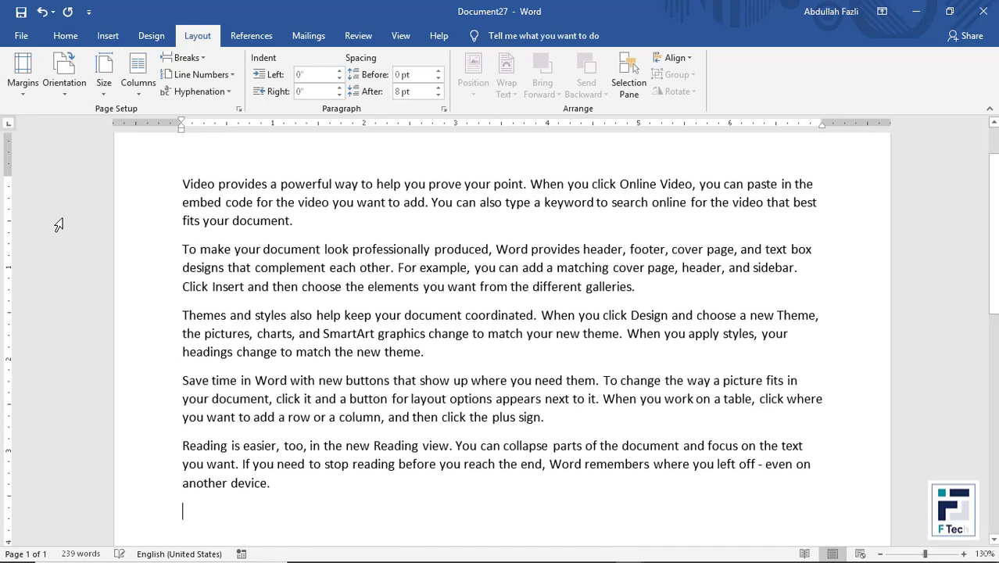
{"action": "left_click", "coordinate": [23, 72]}
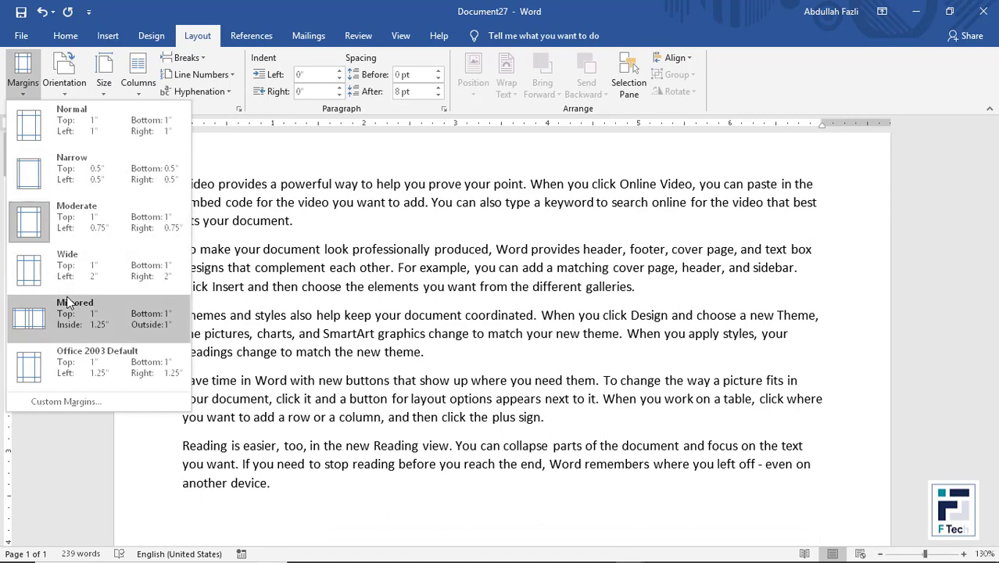
{"action": "left_click", "coordinate": [84, 137]}
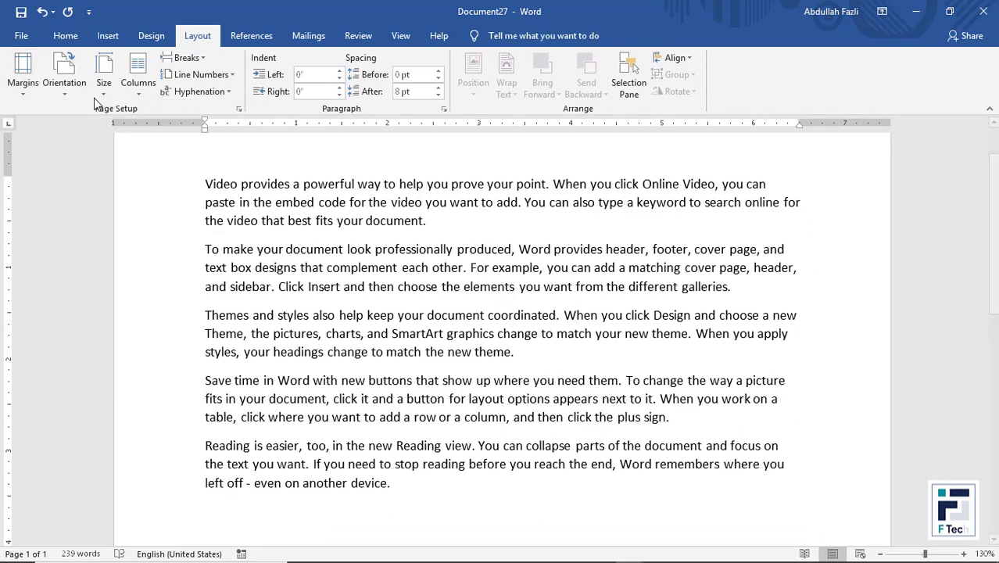
- Change the page orientation to Landscape
{"action": "left_click", "coordinate": [67, 86]}
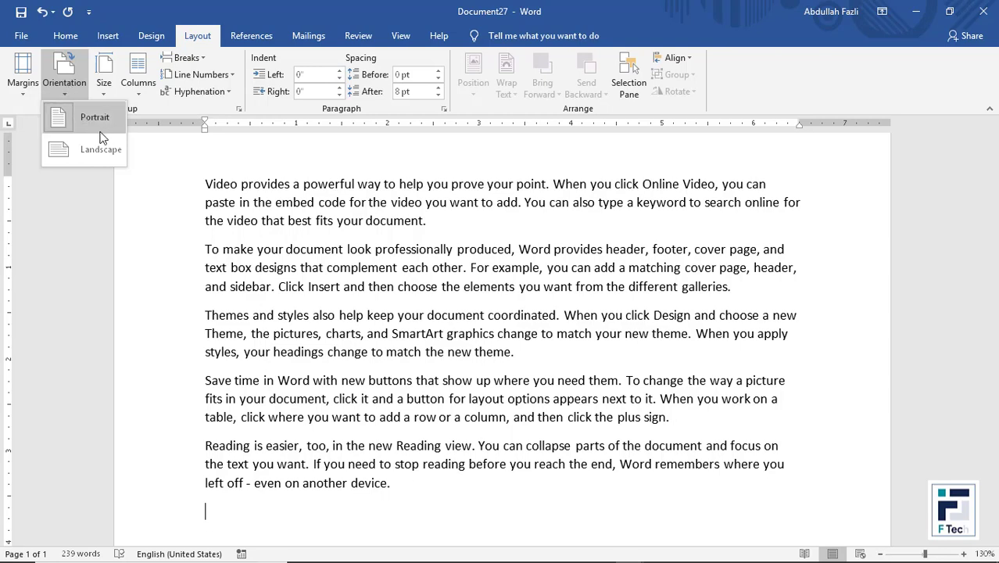
{"action": "left_click", "coordinate": [299, 255]}
{"action": "scroll", "coordinate": [407, 293], "scroll_direction": "up", "scroll_amount": 2}
{"action": "scroll", "coordinate": [406, 293], "scroll_direction": "down", "scroll_amount": 9}
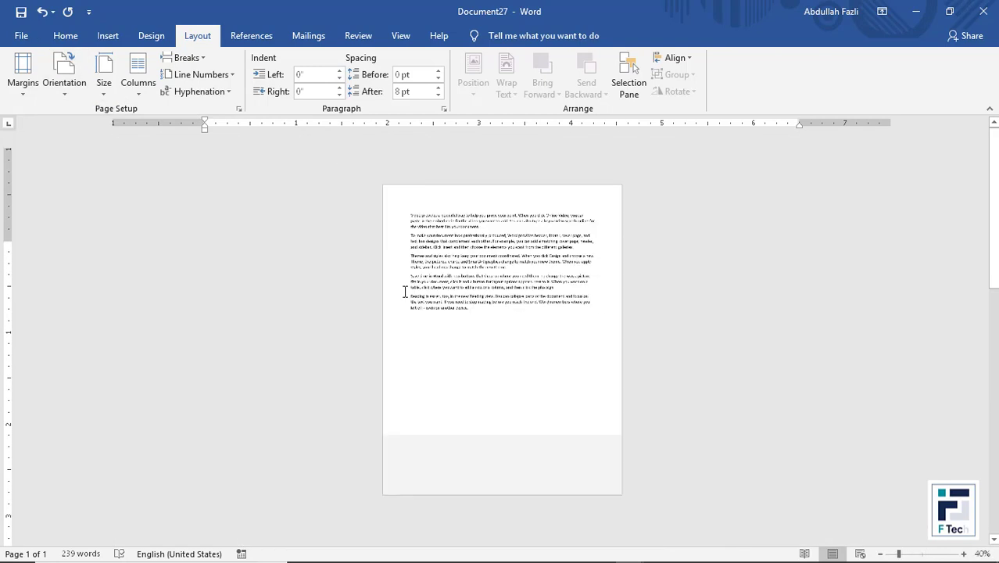
{"action": "scroll", "coordinate": [405, 293], "scroll_direction": "down", "scroll_amount": 3}
{"action": "scroll", "coordinate": [401, 299], "scroll_direction": "up", "scroll_amount": 4}
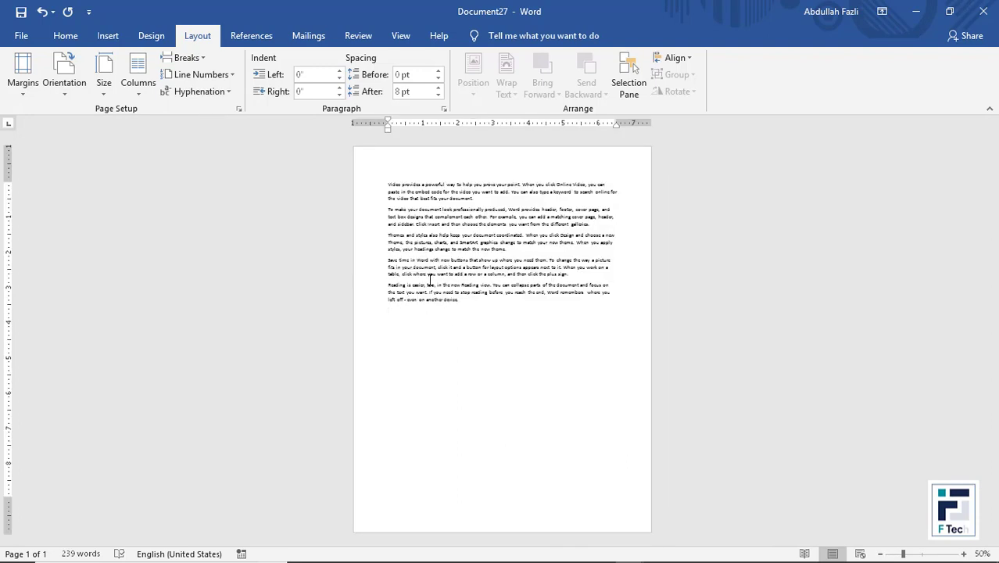
{"action": "left_click", "coordinate": [66, 79]}
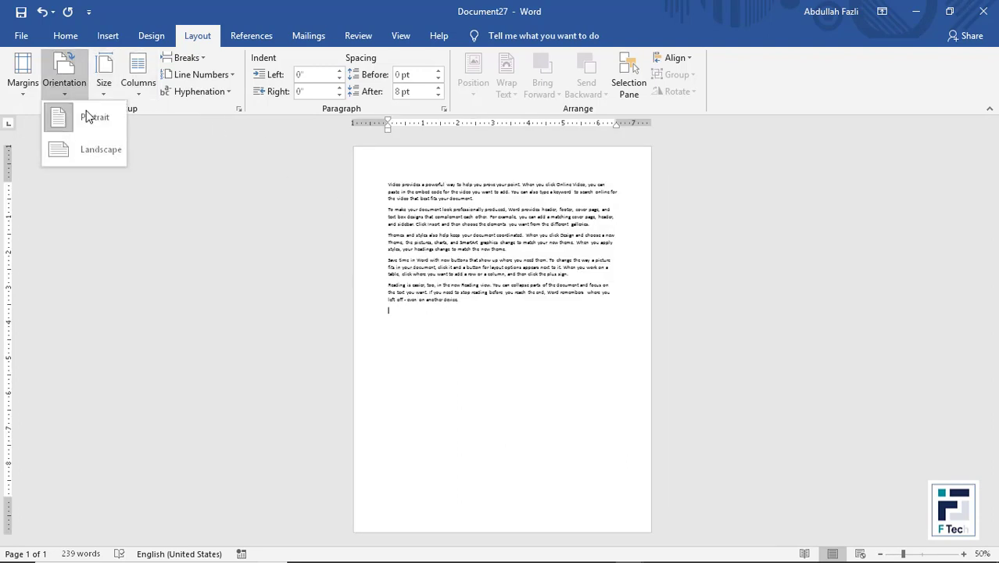
{"action": "left_click", "coordinate": [87, 149]}
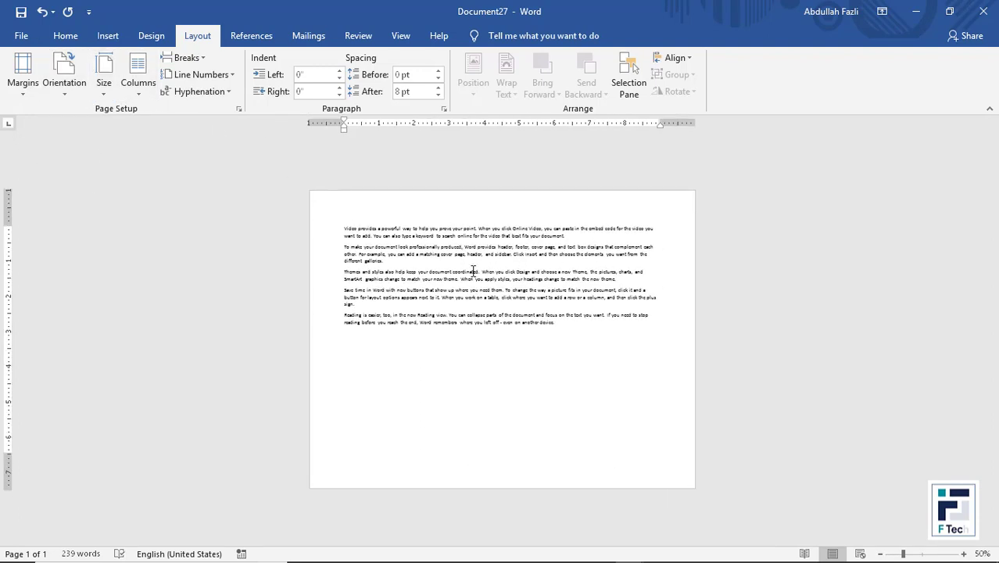
- Return the page orientation to Portrait
{"action": "scroll", "coordinate": [473, 272], "scroll_direction": "up", "scroll_amount": 2}
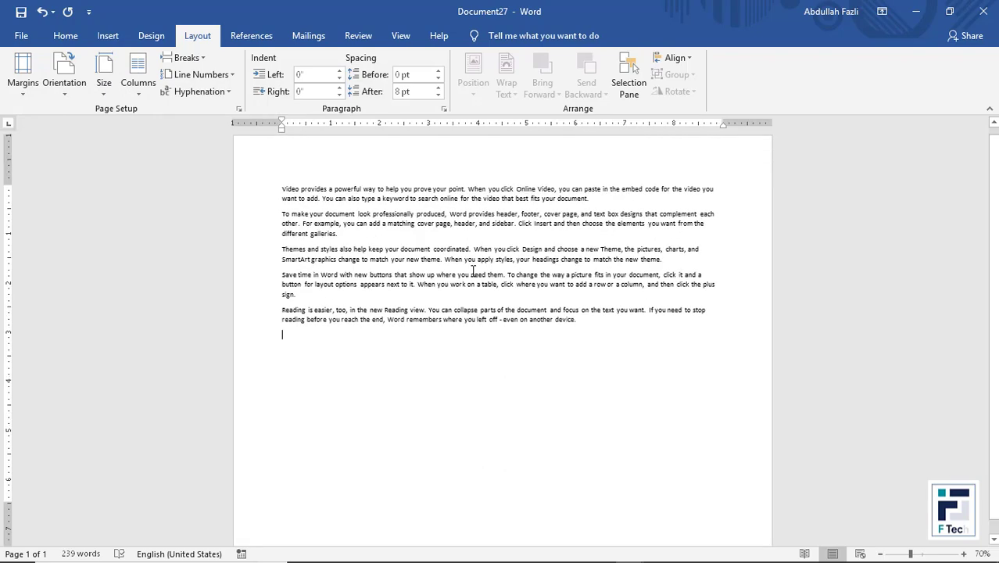
{"action": "scroll", "coordinate": [473, 272], "scroll_direction": "up", "scroll_amount": 4}
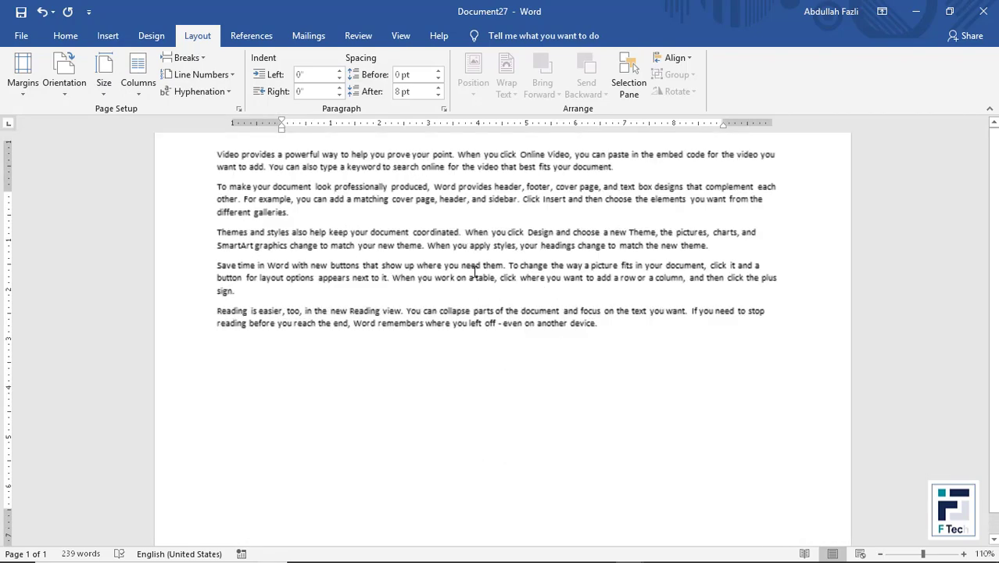
{"action": "scroll", "coordinate": [473, 272], "scroll_direction": "up", "scroll_amount": 3}
{"action": "left_click", "coordinate": [64, 79]}
{"action": "left_click", "coordinate": [88, 116]}
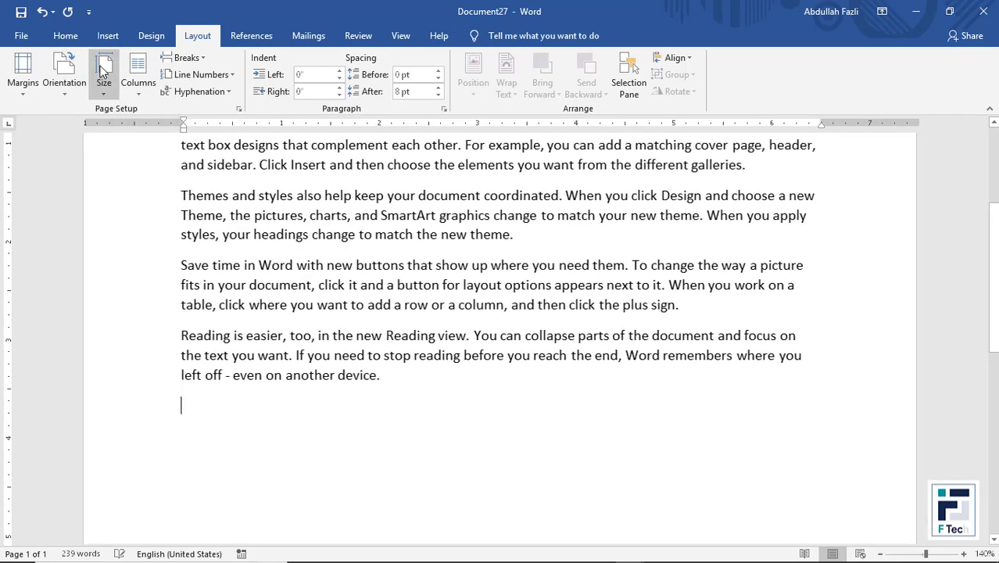
- Set the paper size to A4, 8.27" x 11.69"
{"action": "left_click", "coordinate": [103, 72]}
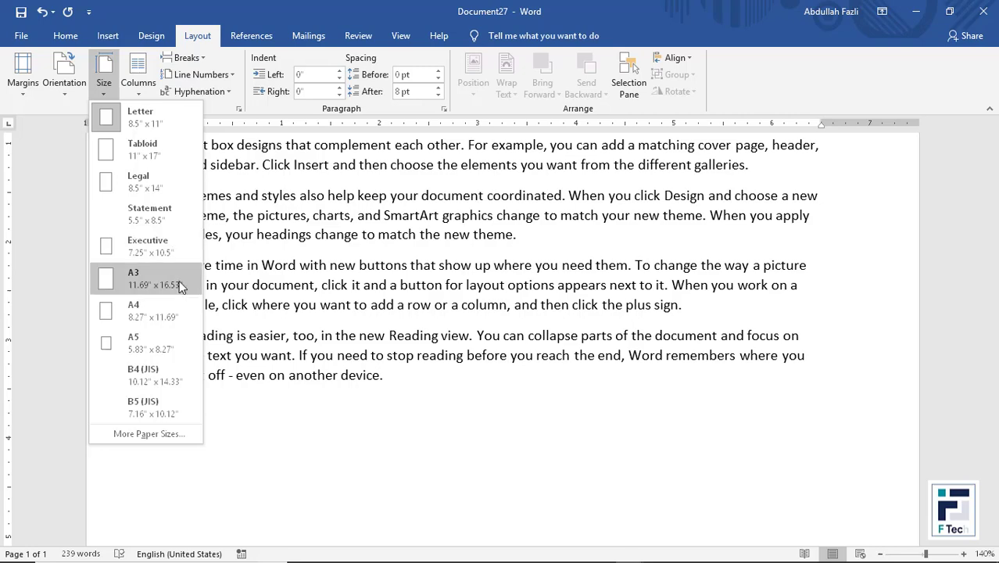
{"action": "left_click", "coordinate": [177, 303]}
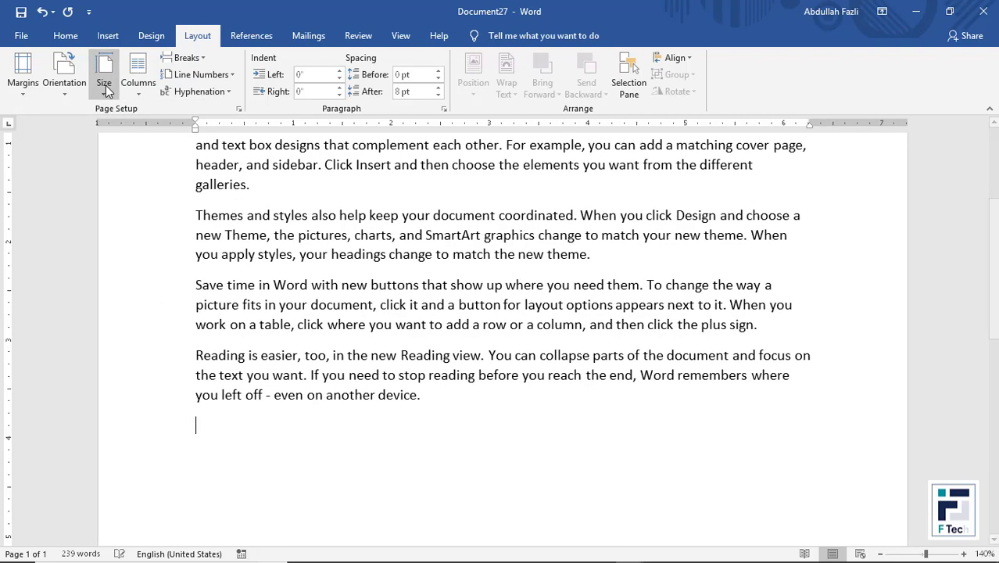
{"action": "left_click", "coordinate": [106, 82]}
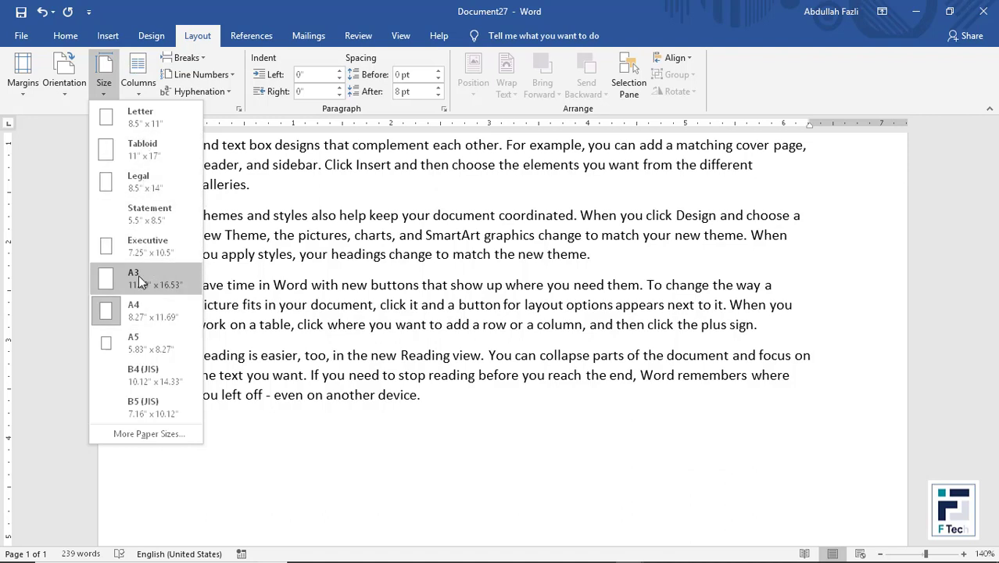
{"action": "left_click", "coordinate": [248, 166]}
- Arrange the whole document's text in three columns
{"action": "left_click", "coordinate": [145, 72]}
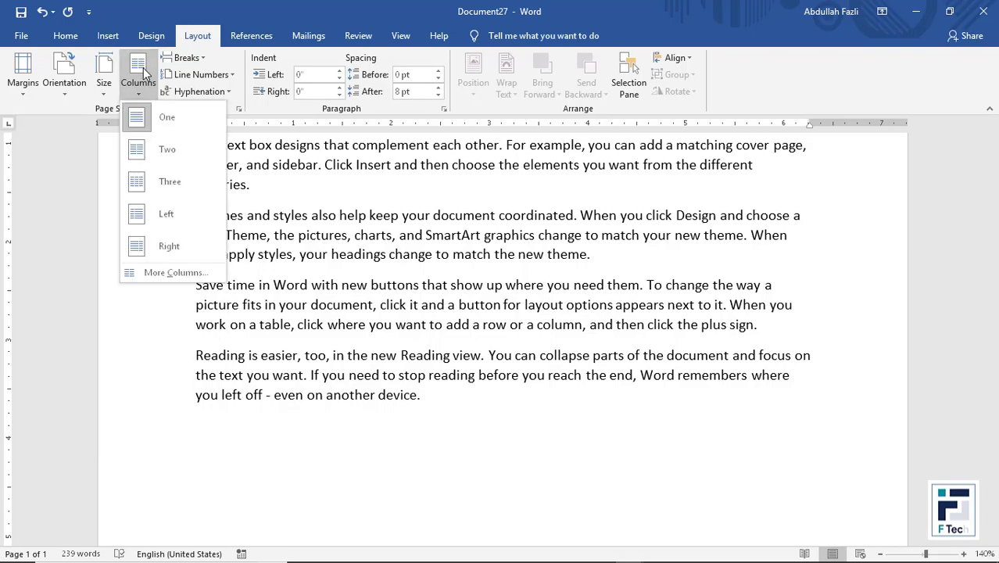
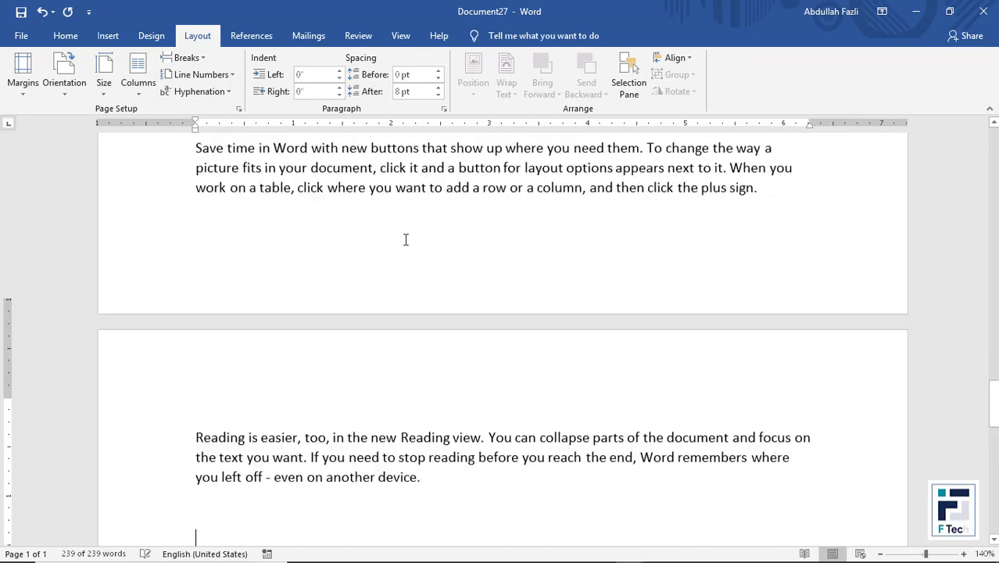
{"action": "scroll", "coordinate": [406, 239], "scroll_direction": "up", "scroll_amount": 10}
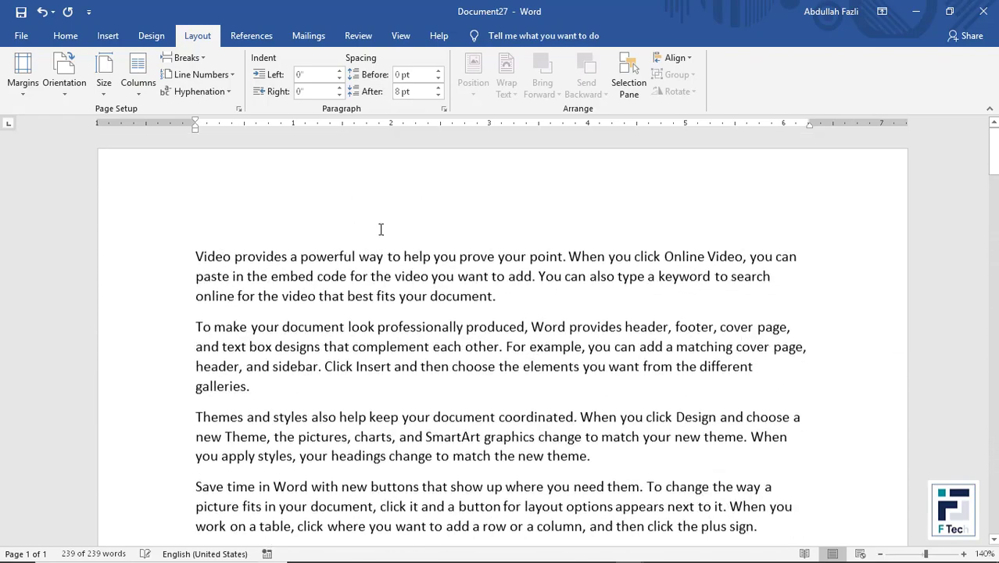
{"action": "scroll", "coordinate": [379, 229], "scroll_direction": "up", "scroll_amount": 1}
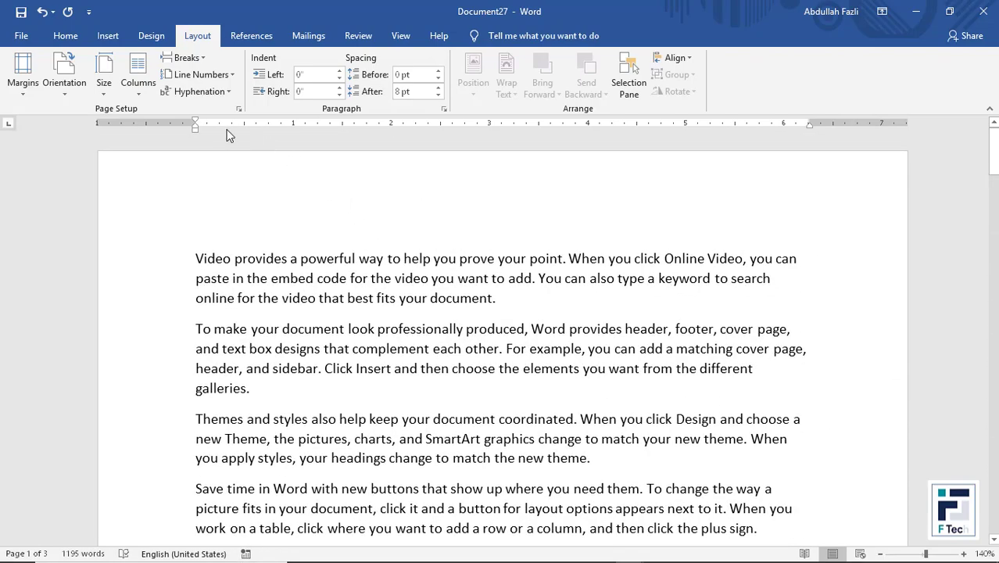
{"action": "left_click", "coordinate": [149, 93]}
{"action": "left_click", "coordinate": [170, 188]}
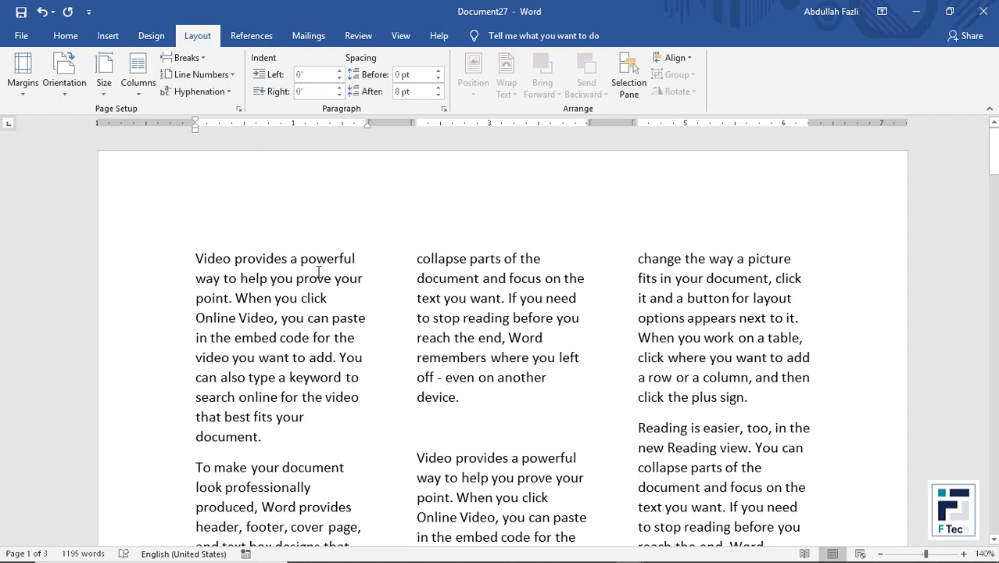
- Apply the Left column preset to the text and replace it with the Right column preset
{"action": "left_click", "coordinate": [139, 86]}
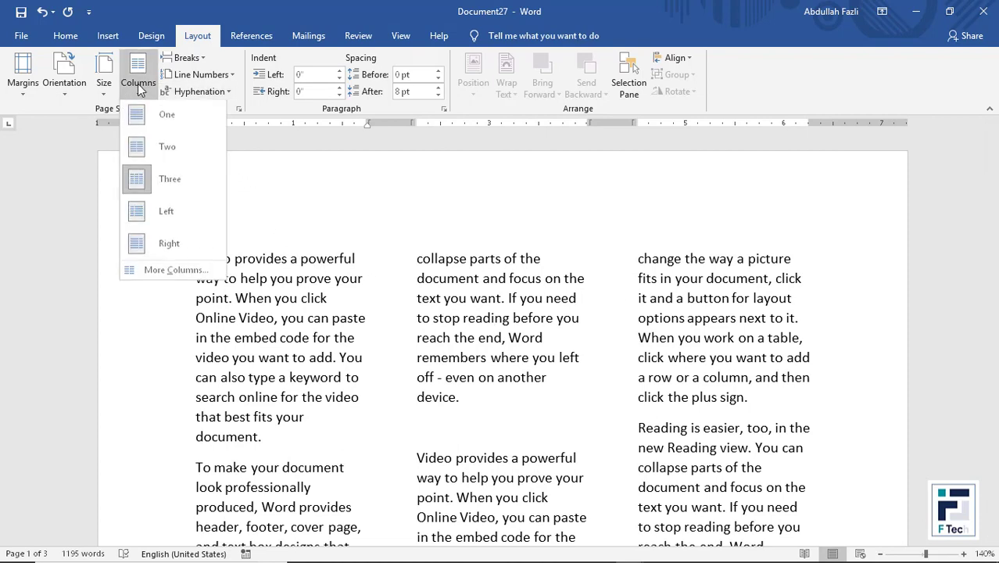
{"action": "left_click", "coordinate": [184, 215]}
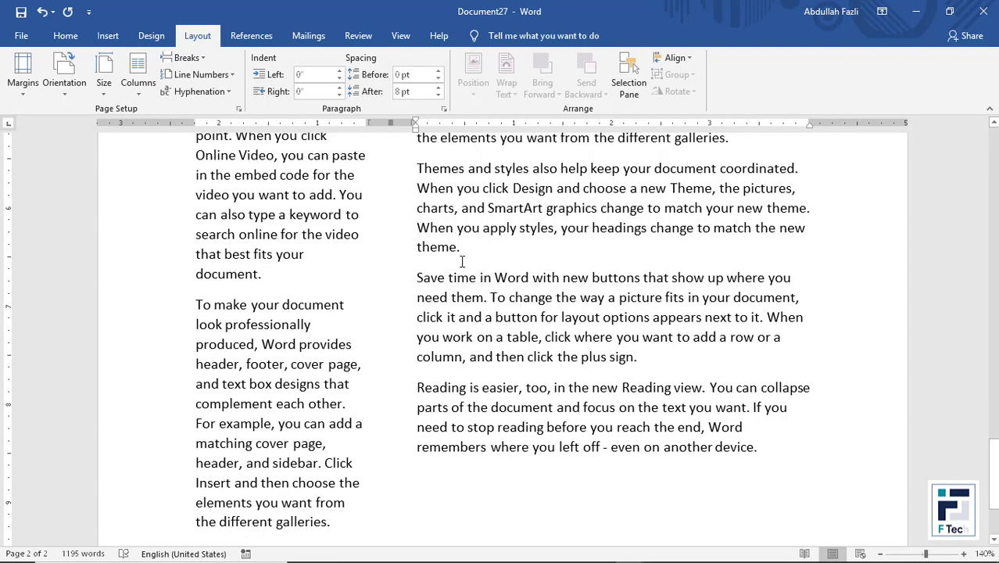
{"action": "left_click", "coordinate": [139, 78]}
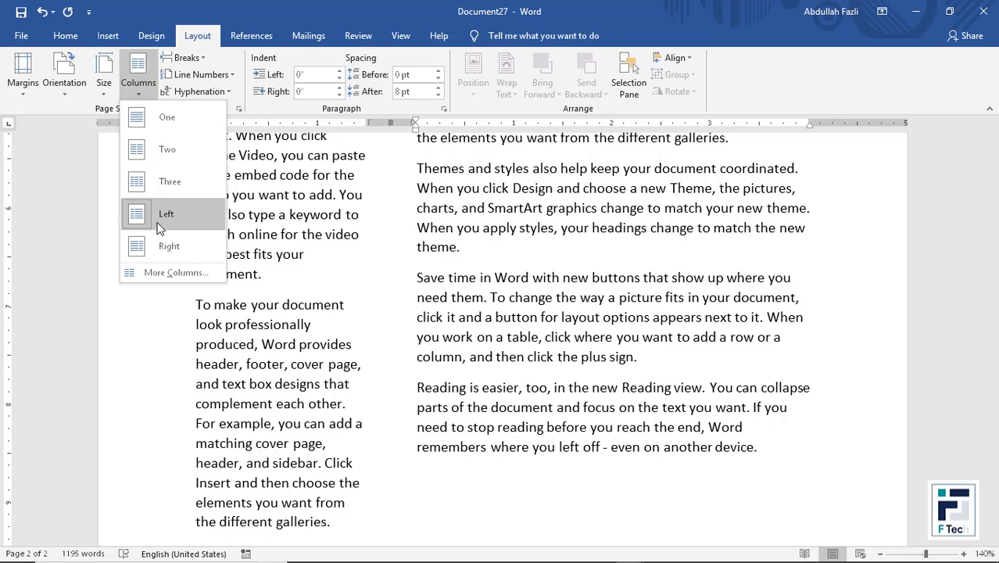
{"action": "left_click", "coordinate": [169, 246]}
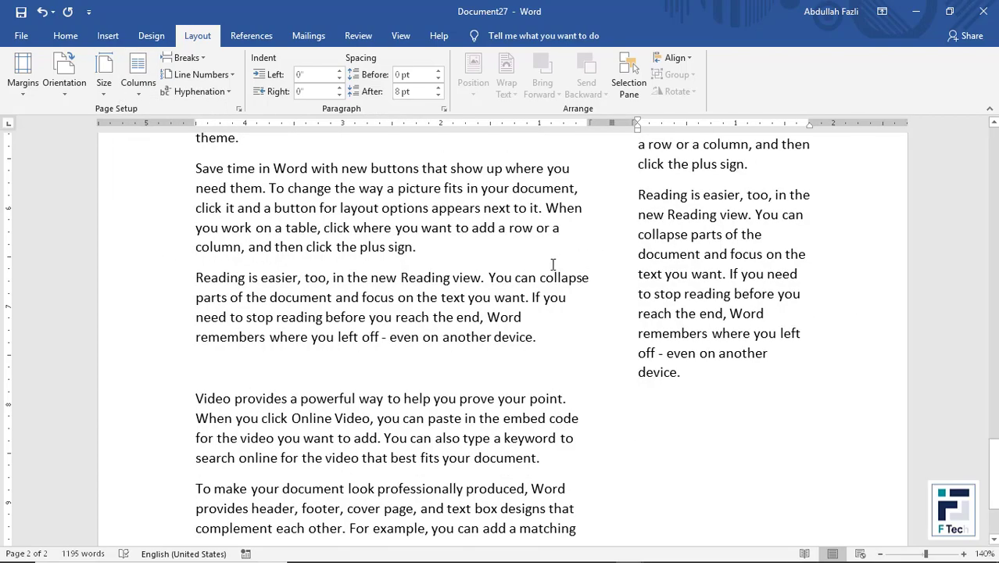
{"action": "scroll", "coordinate": [278, 270], "scroll_direction": "down", "scroll_amount": 6}
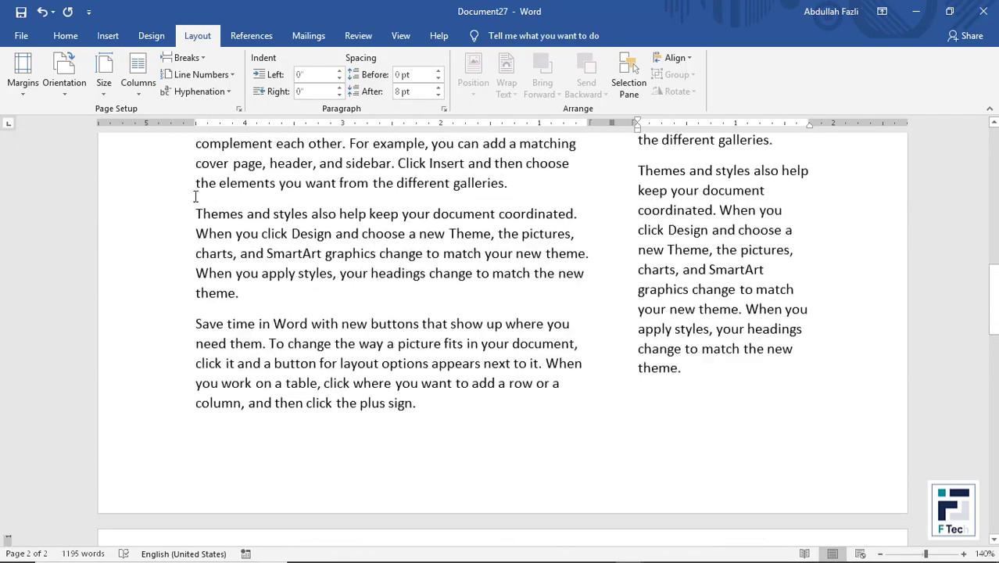
- Arrange the text in three columns, and raise the number of columns to 6 for the whole document
{"action": "left_click", "coordinate": [136, 86]}
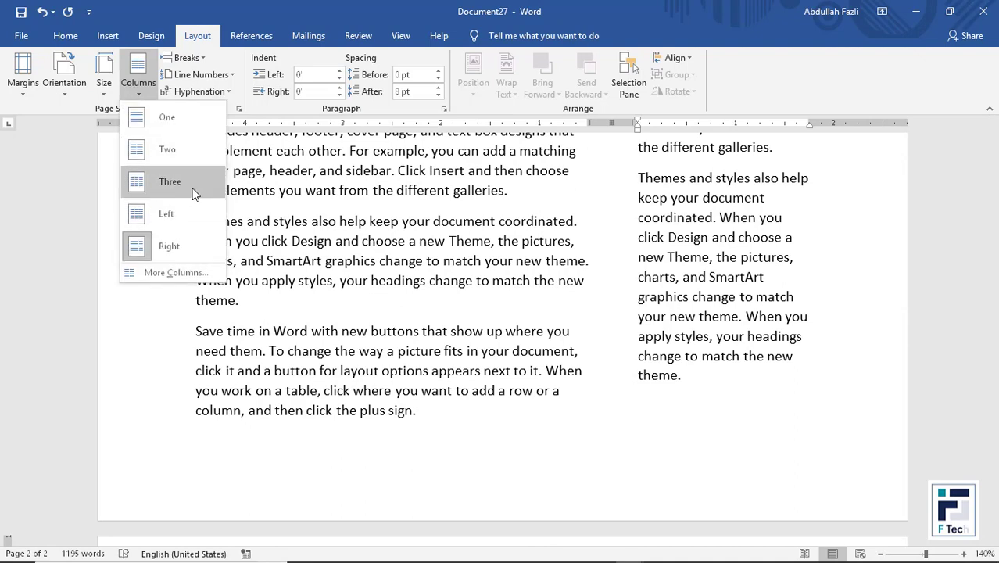
{"action": "left_click", "coordinate": [192, 187]}
{"action": "left_click", "coordinate": [140, 86]}
{"action": "left_click", "coordinate": [178, 272]}
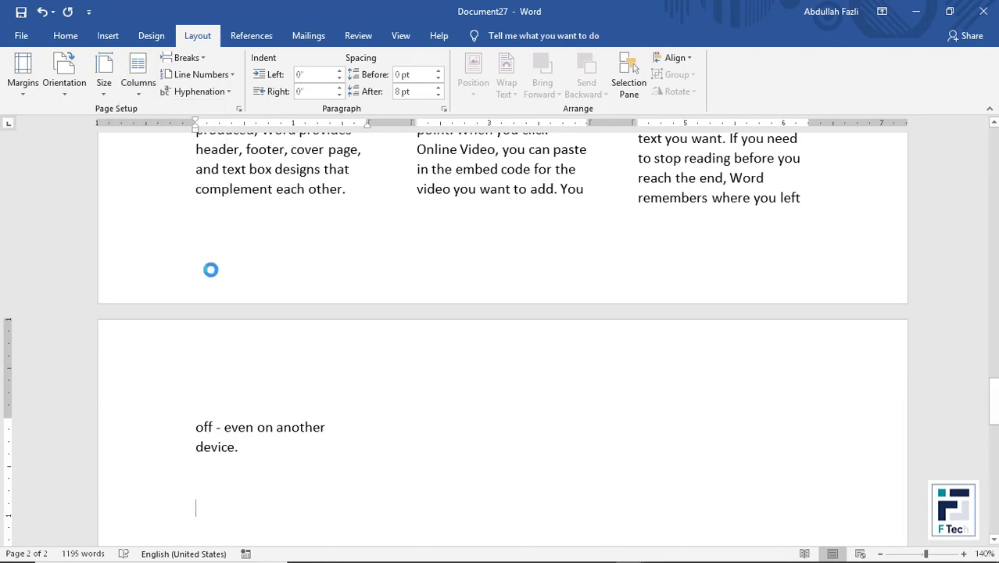
{"action": "left_click", "coordinate": [473, 243]}
{"action": "left_click", "coordinate": [472, 236]}
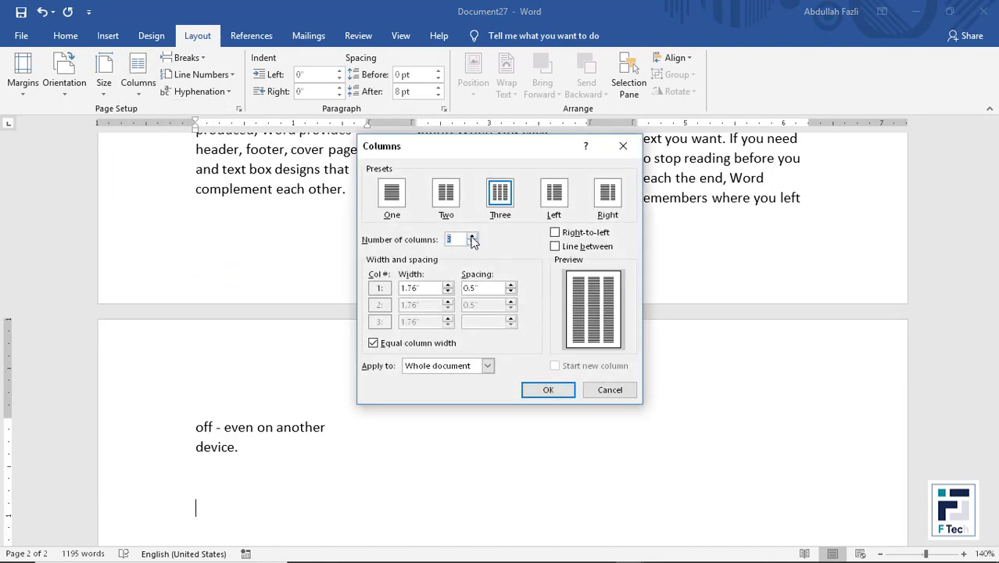
{"action": "left_click", "coordinate": [472, 236]}
{"action": "left_click", "coordinate": [472, 236]}
{"action": "left_click", "coordinate": [472, 236]}
{"action": "left_click", "coordinate": [549, 390]}
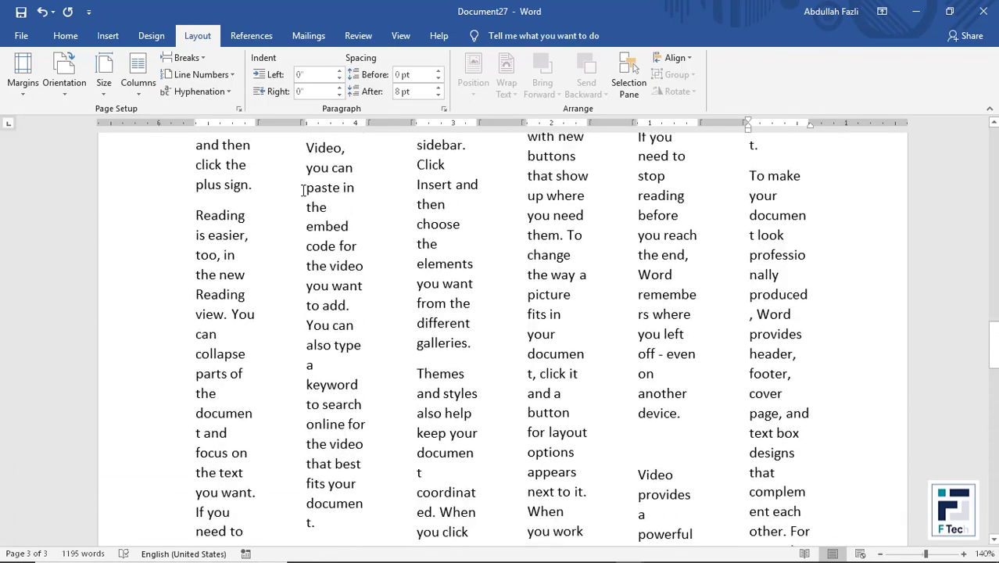
- Return the document's text to a single column
{"action": "left_click", "coordinate": [137, 78]}
{"action": "left_click", "coordinate": [141, 122]}
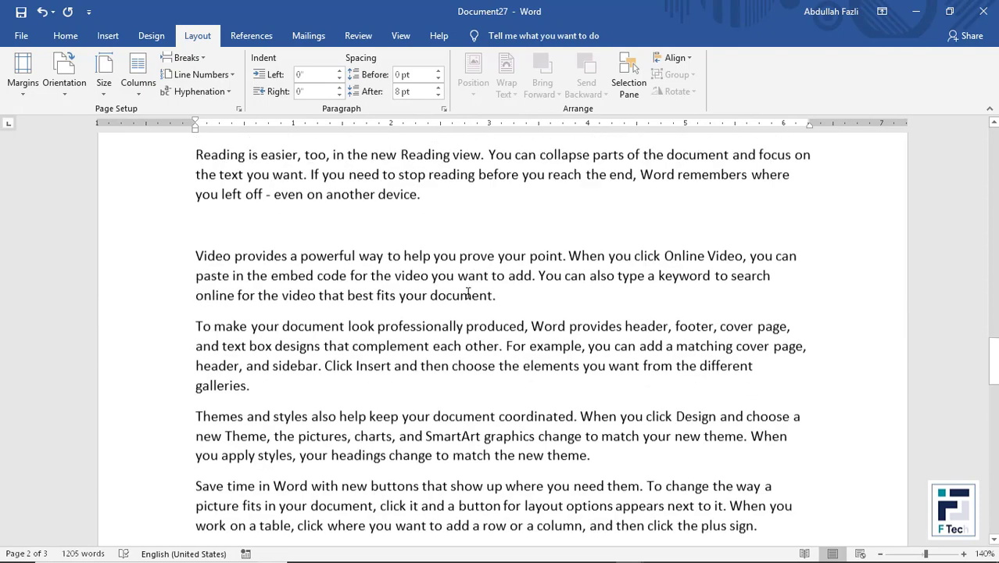
{"action": "left_click", "coordinate": [199, 59]}
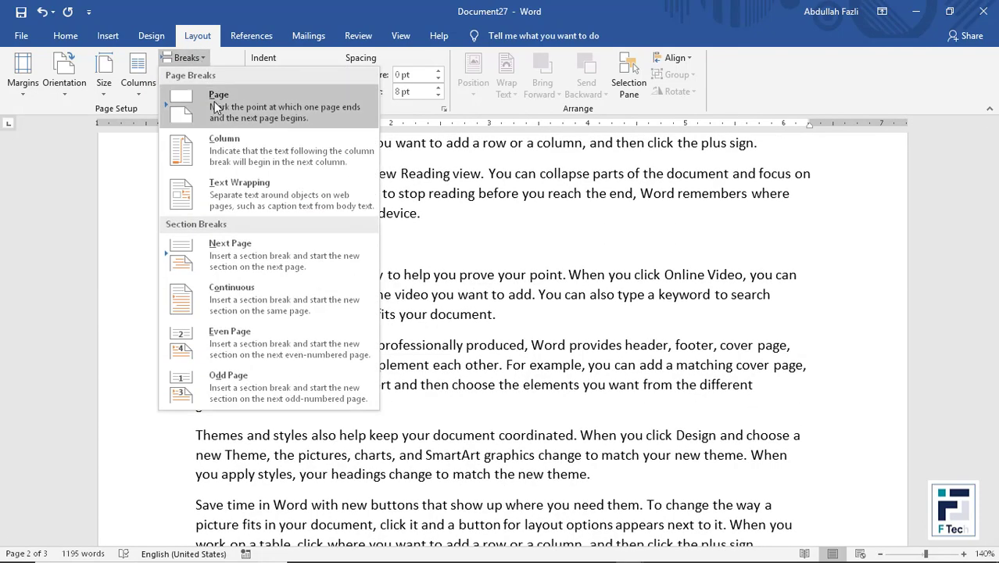
{"action": "left_click", "coordinate": [68, 36]}
{"action": "left_click", "coordinate": [108, 35]}
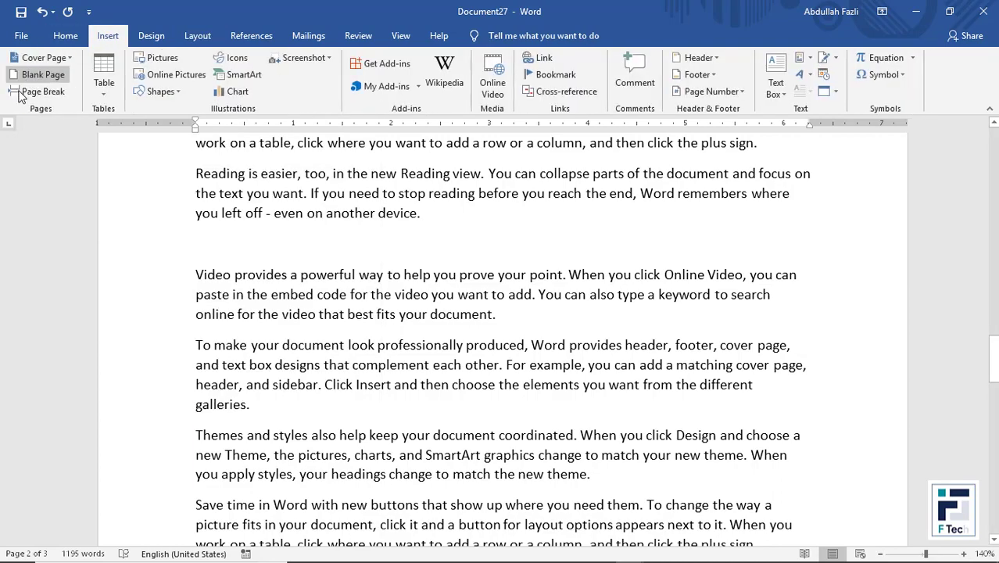
{"action": "left_click", "coordinate": [196, 36]}
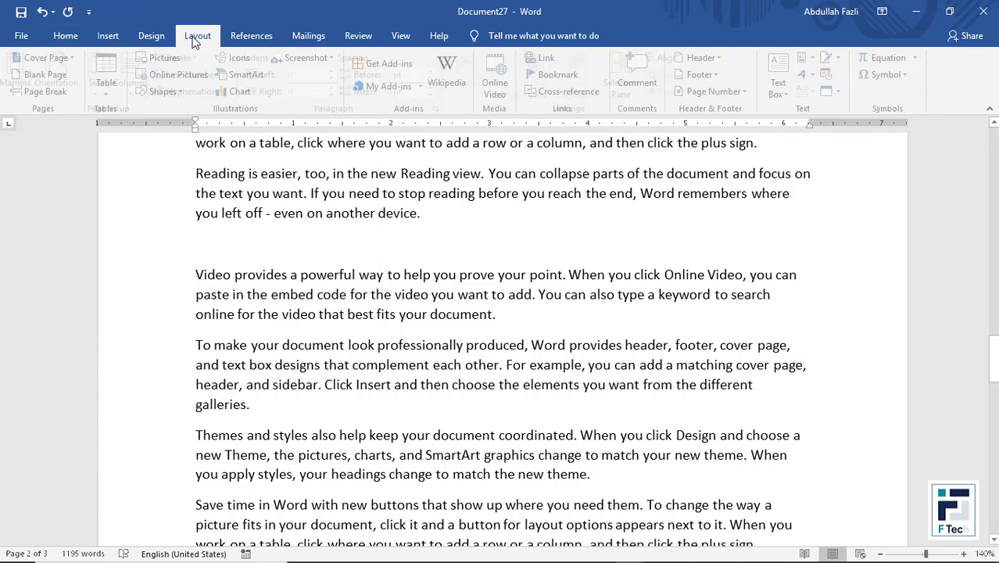
- Insert a page break on page 1 after the first paragraph ending "even on another device."
{"action": "scroll", "coordinate": [507, 330], "scroll_direction": "up", "scroll_amount": 10}
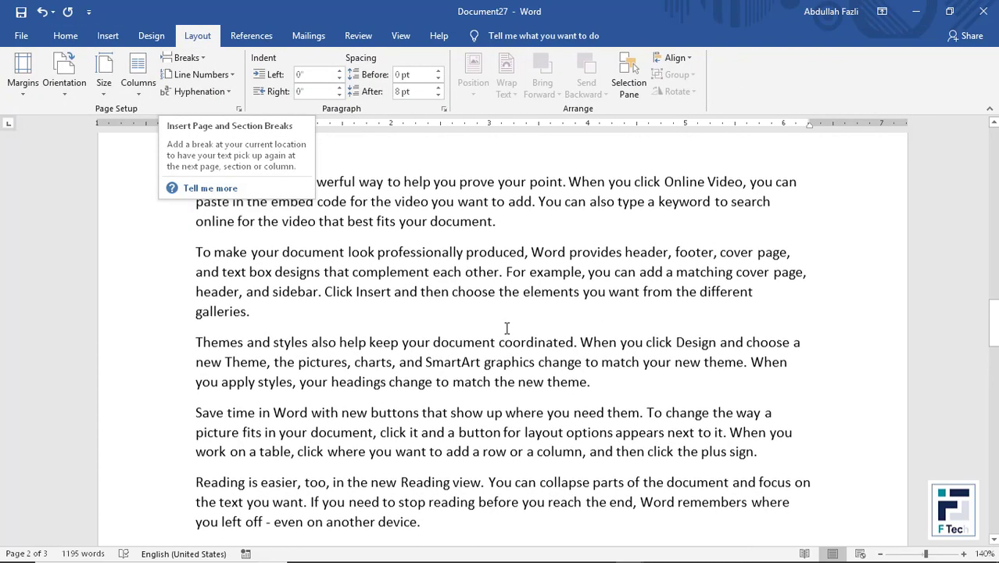
{"action": "scroll", "coordinate": [506, 329], "scroll_direction": "up", "scroll_amount": 8}
{"action": "scroll", "coordinate": [507, 329], "scroll_direction": "down", "scroll_amount": 3}
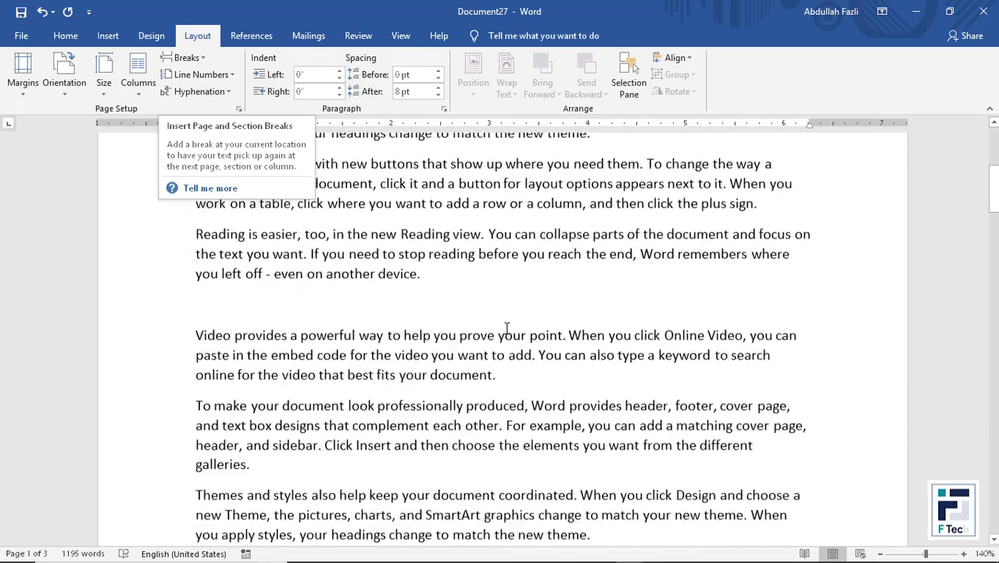
{"action": "left_click", "coordinate": [461, 225]}
{"action": "scroll", "coordinate": [461, 224], "scroll_direction": "up", "scroll_amount": 5}
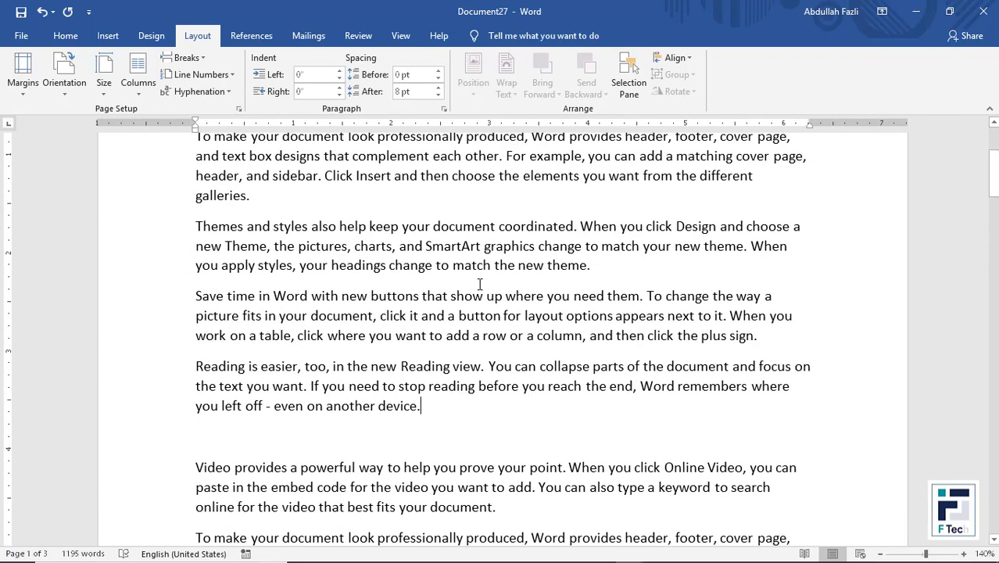
{"action": "scroll", "coordinate": [462, 342], "scroll_direction": "down", "scroll_amount": 2, "text": "ctrl"}
{"action": "scroll", "coordinate": [463, 341], "scroll_direction": "down", "scroll_amount": 3}
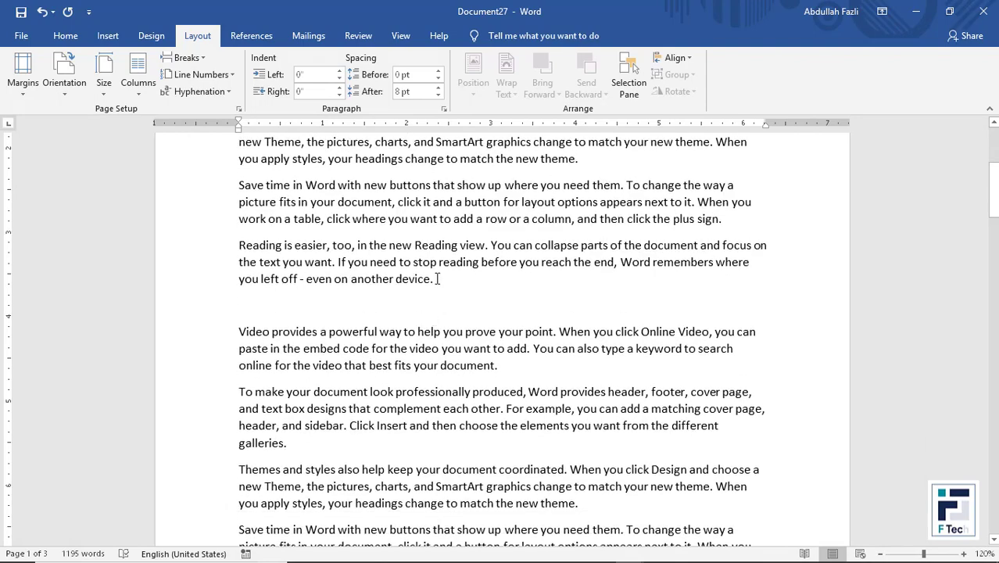
{"action": "scroll", "coordinate": [452, 294], "scroll_direction": "down", "scroll_amount": 9}
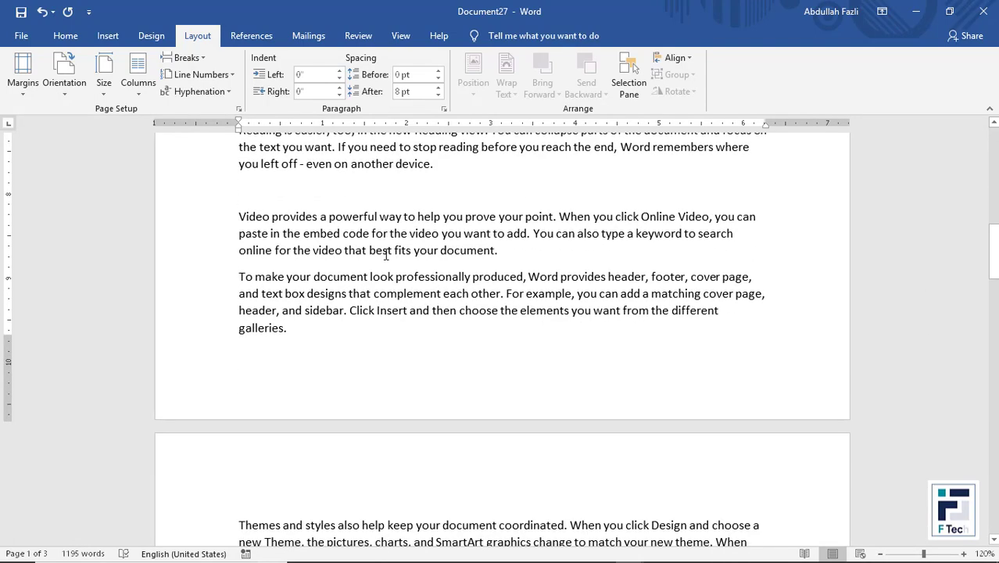
{"action": "left_click", "coordinate": [180, 57]}
{"action": "left_click", "coordinate": [207, 101]}
{"action": "scroll", "coordinate": [414, 309], "scroll_direction": "down", "scroll_amount": 10}
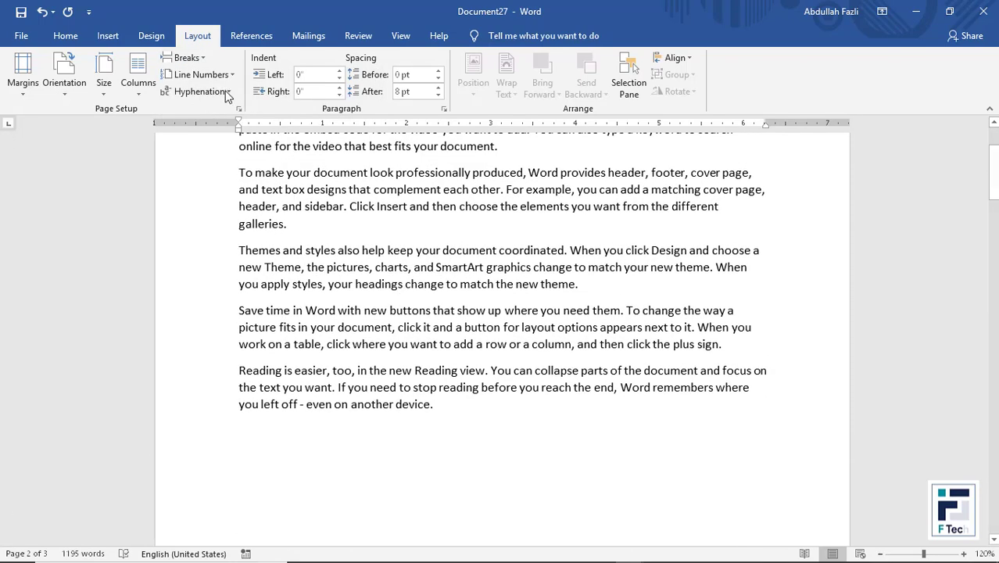
- Undo the page break just inserted
{"action": "left_click", "coordinate": [200, 60]}
{"action": "left_click", "coordinate": [603, 298]}
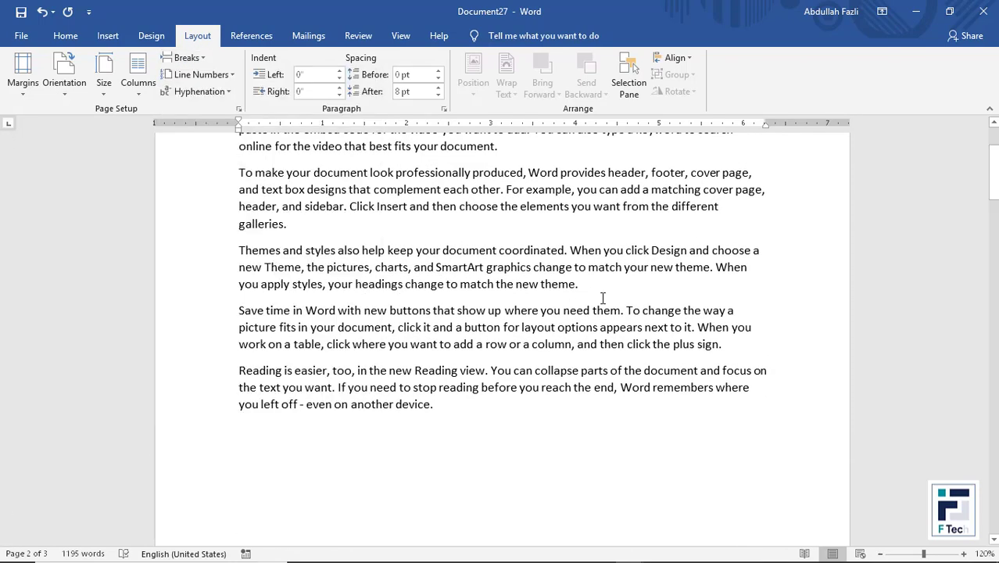
{"action": "key", "text": "ctrl+z"}
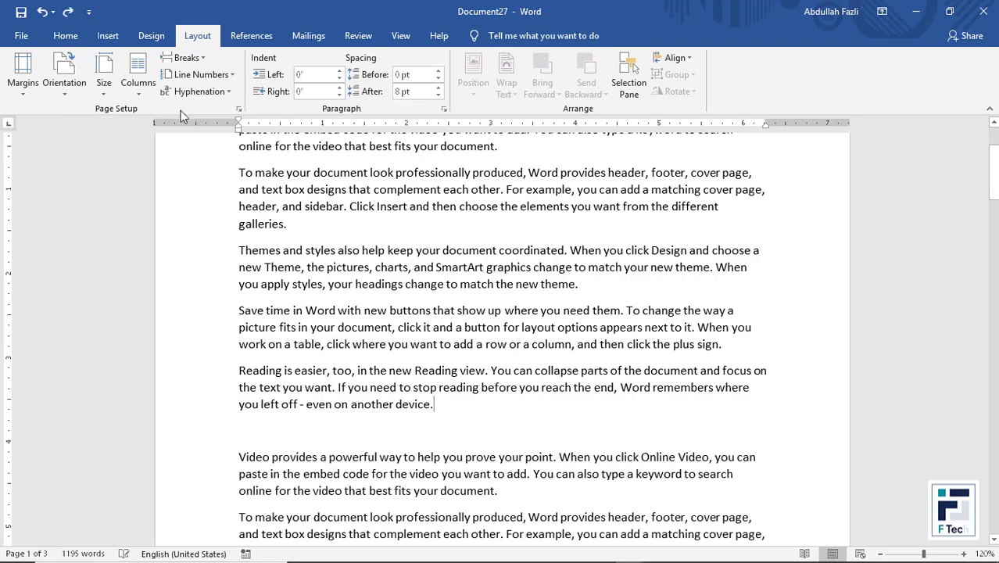
- Arrange the document's text in three columns
{"action": "left_click", "coordinate": [137, 78]}
{"action": "left_click", "coordinate": [166, 182]}
{"action": "scroll", "coordinate": [604, 360], "scroll_direction": "down", "scroll_amount": 8}
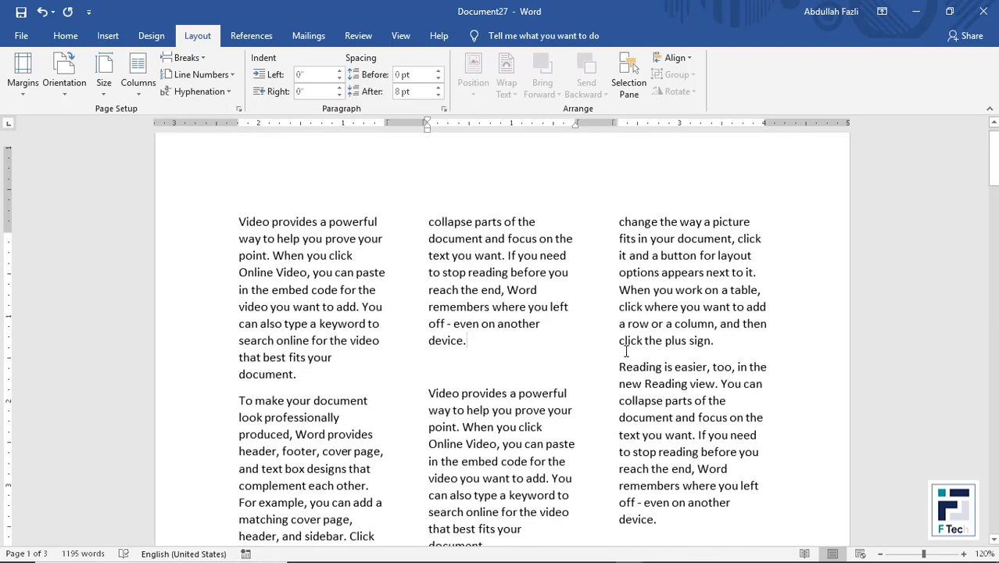
{"action": "scroll", "coordinate": [548, 361], "scroll_direction": "down", "scroll_amount": 2}
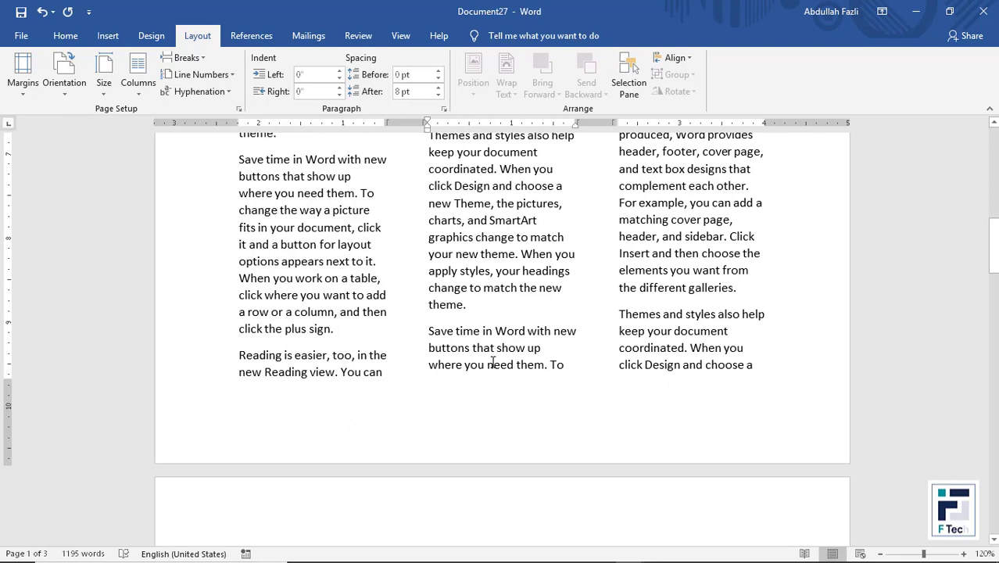
- Insert a column break after "click the plus sign." near the end of page 1's first column, before the "Reading is easier" paragraph
{"action": "left_click", "coordinate": [356, 333]}
{"action": "left_click_drag", "start_coordinate": [341, 333], "coordinate": [397, 375]}
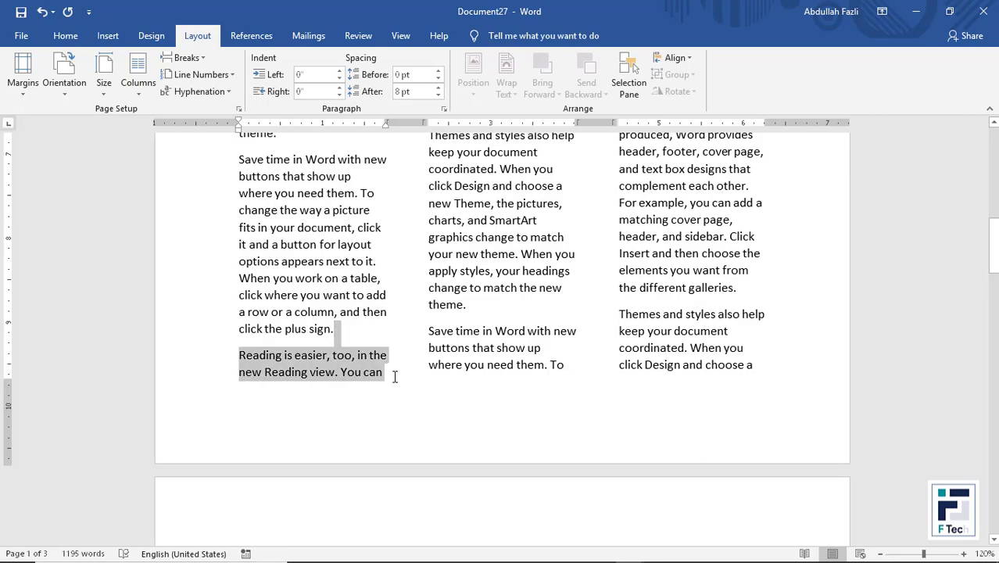
{"action": "left_click", "coordinate": [354, 331]}
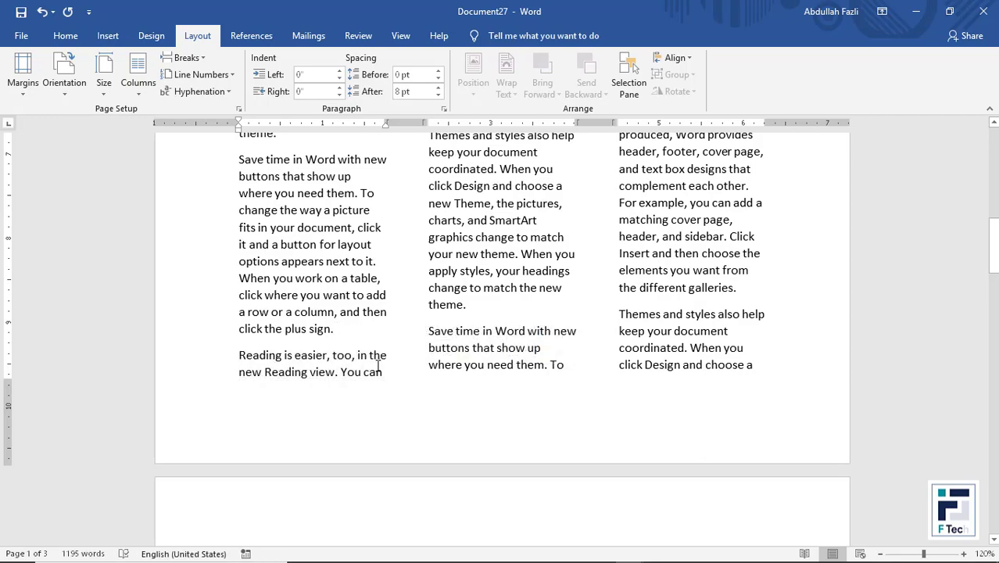
{"action": "scroll", "coordinate": [379, 365], "scroll_direction": "up", "scroll_amount": 8}
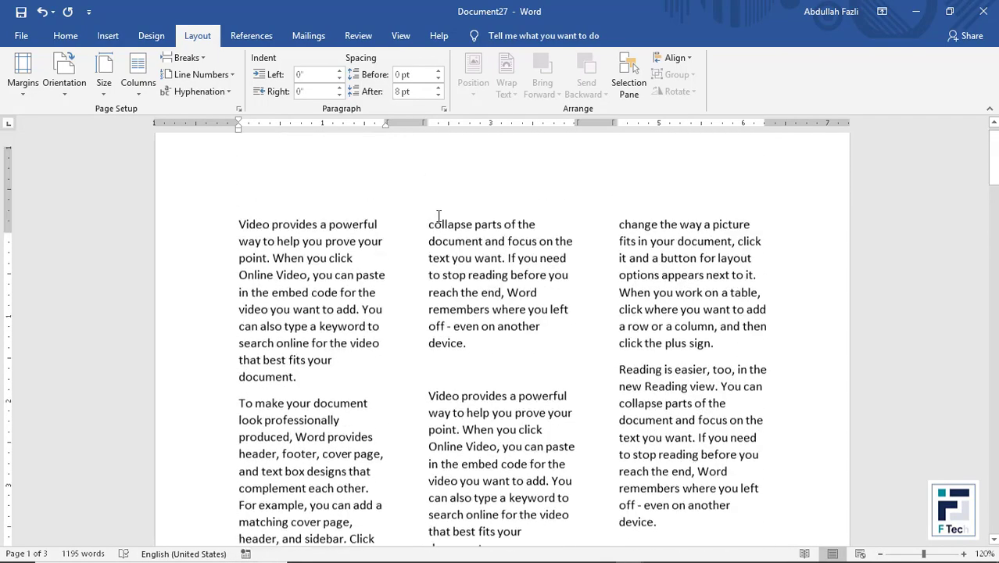
{"action": "scroll", "coordinate": [439, 216], "scroll_direction": "up", "scroll_amount": 1}
{"action": "scroll", "coordinate": [396, 342], "scroll_direction": "down", "scroll_amount": 10}
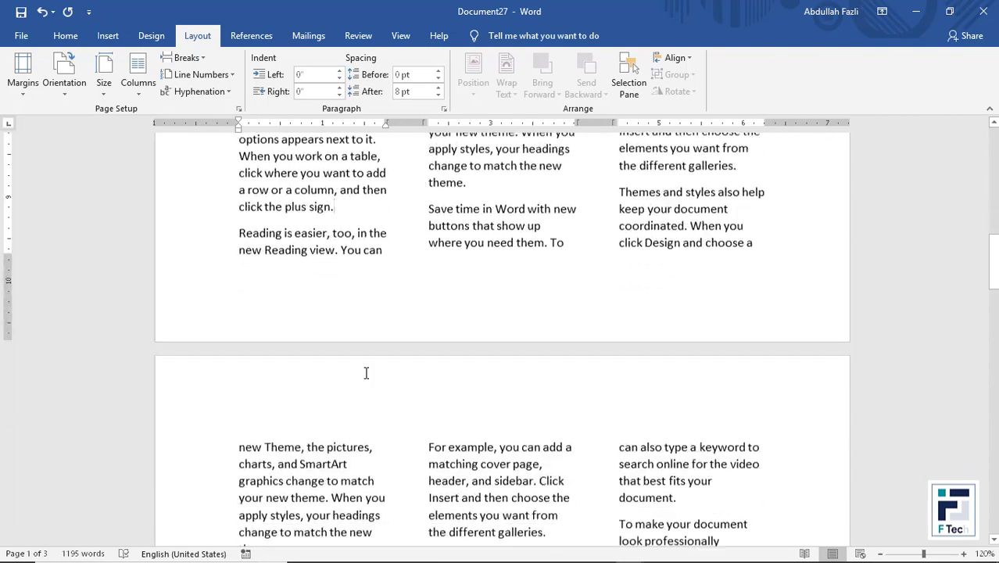
{"action": "left_click", "coordinate": [186, 57]}
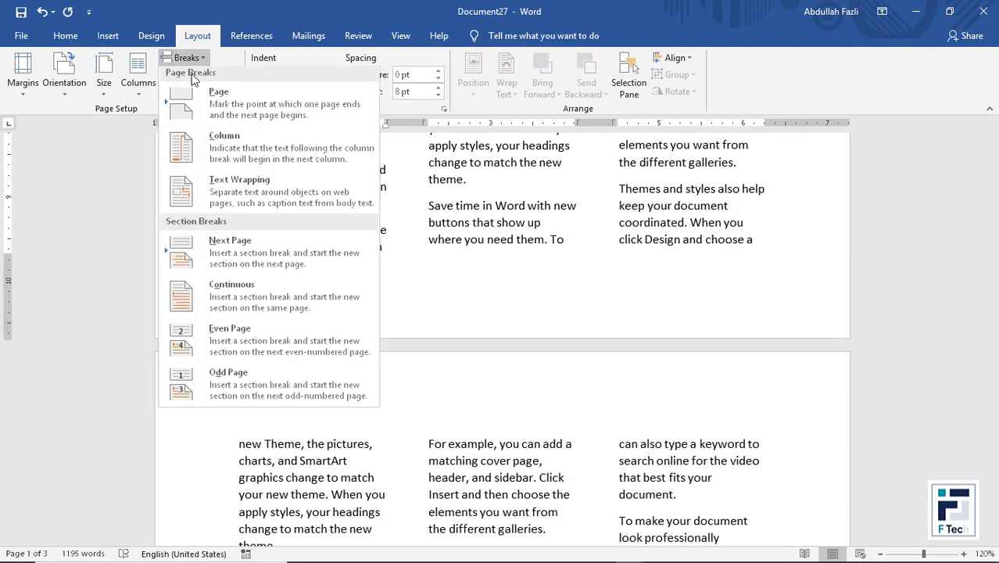
{"action": "left_click", "coordinate": [254, 149]}
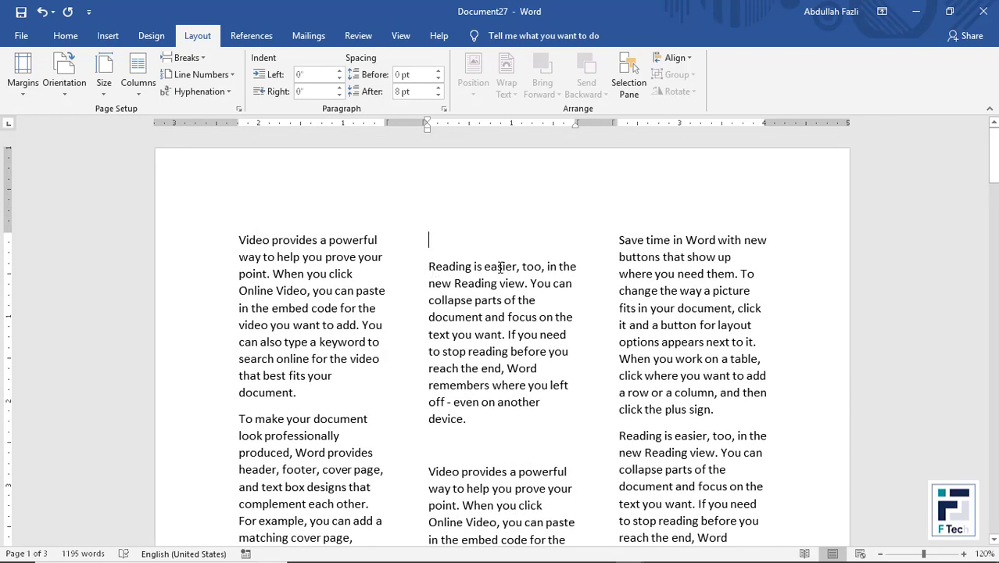
{"action": "scroll", "coordinate": [501, 267], "scroll_direction": "down", "scroll_amount": 6}
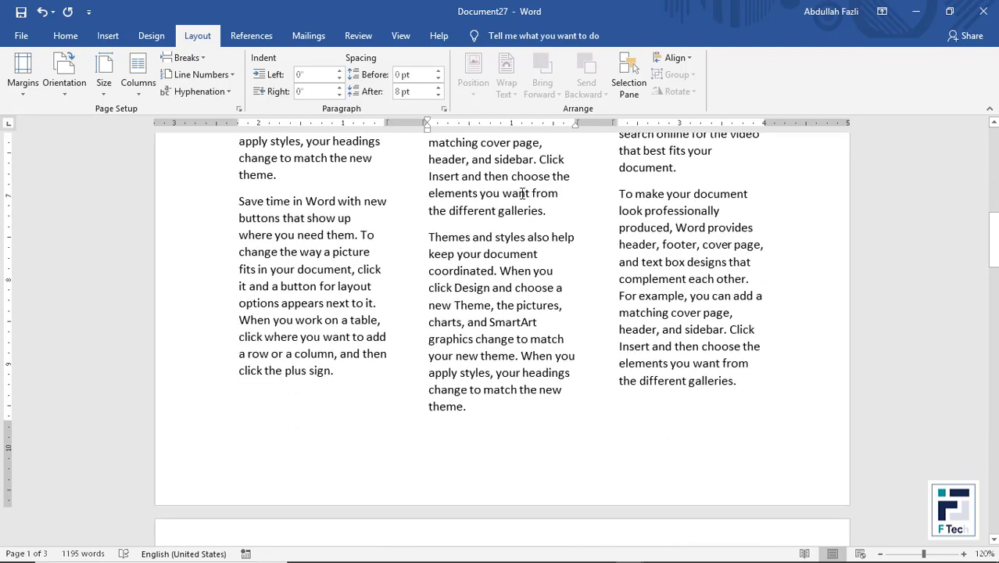
{"action": "scroll", "coordinate": [522, 193], "scroll_direction": "up", "scroll_amount": 6}
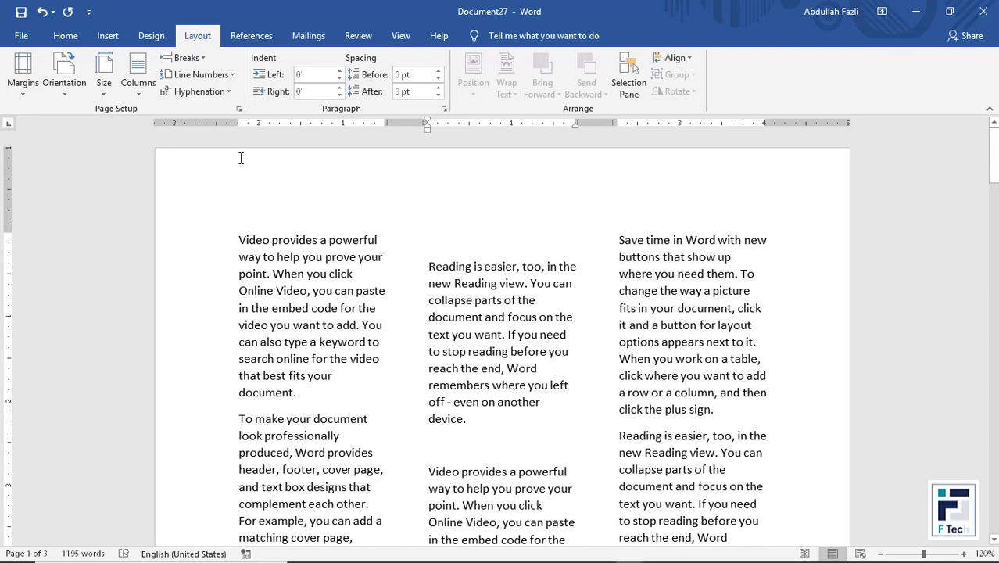
- Insert a text wrapping break after "Save time in Word with" at the start of page 1's third column
{"action": "left_click", "coordinate": [186, 57]}
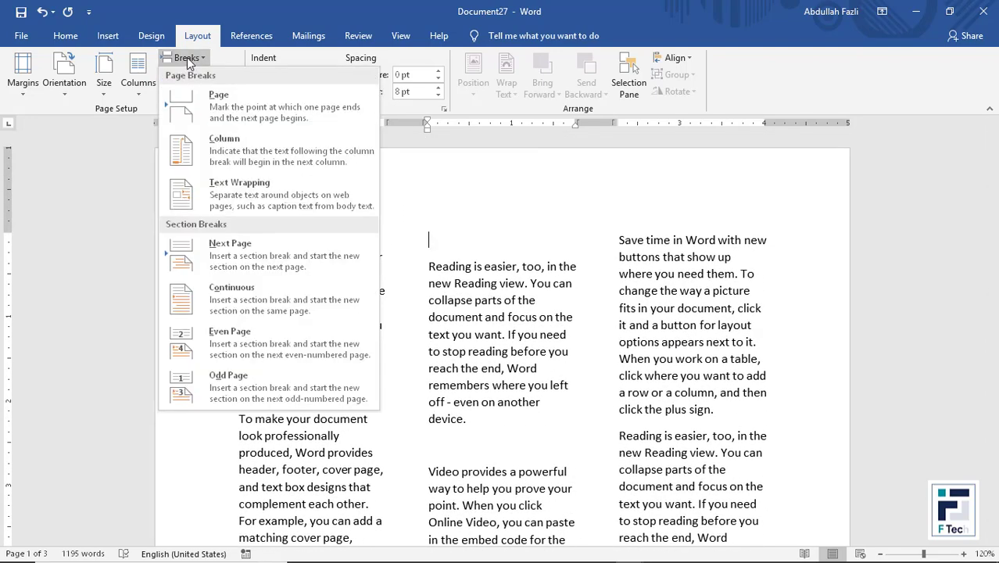
{"action": "left_click", "coordinate": [231, 198]}
{"action": "scroll", "coordinate": [585, 272], "scroll_direction": "down", "scroll_amount": 1}
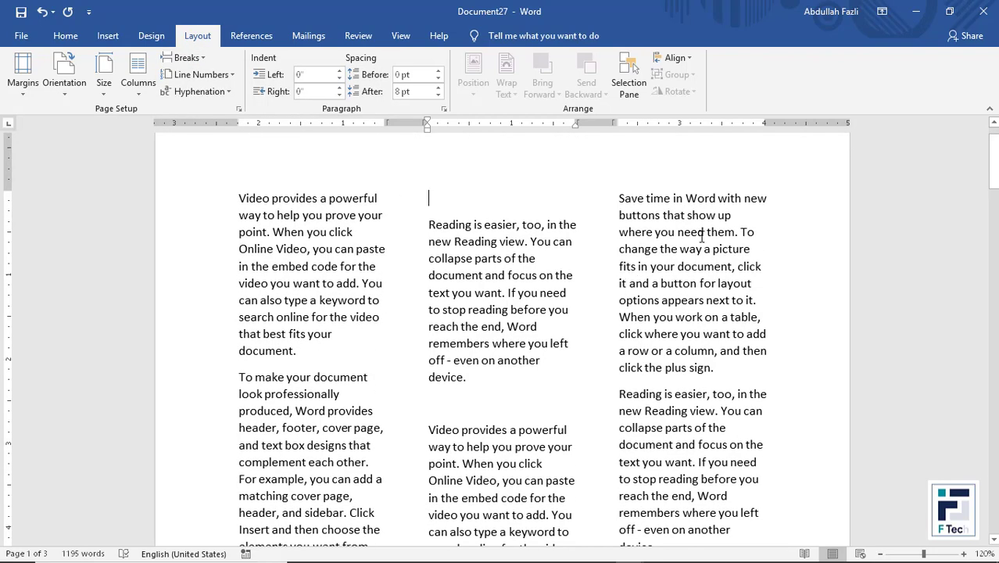
{"action": "left_click", "coordinate": [739, 202]}
{"action": "left_click", "coordinate": [186, 58]}
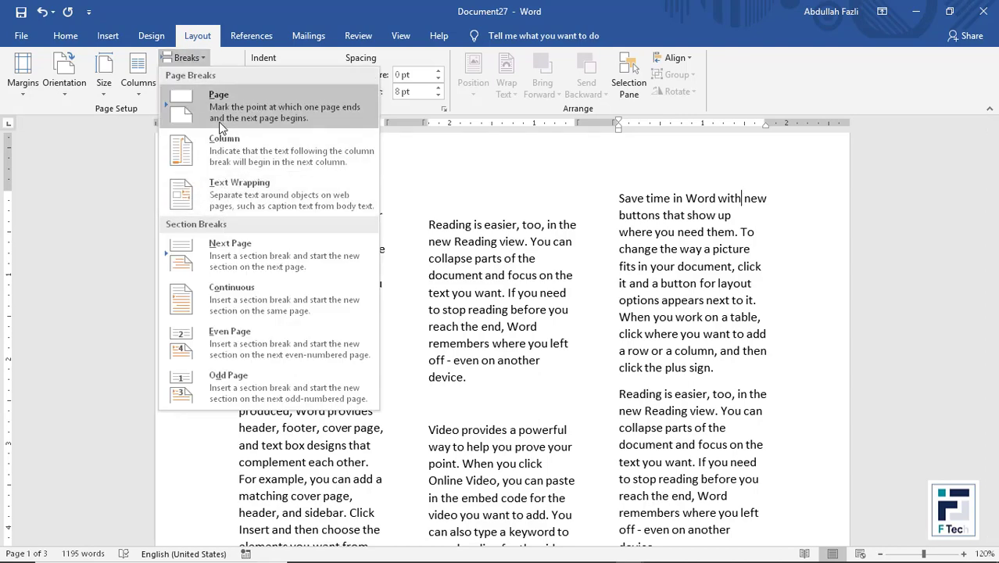
{"action": "left_click", "coordinate": [225, 199]}
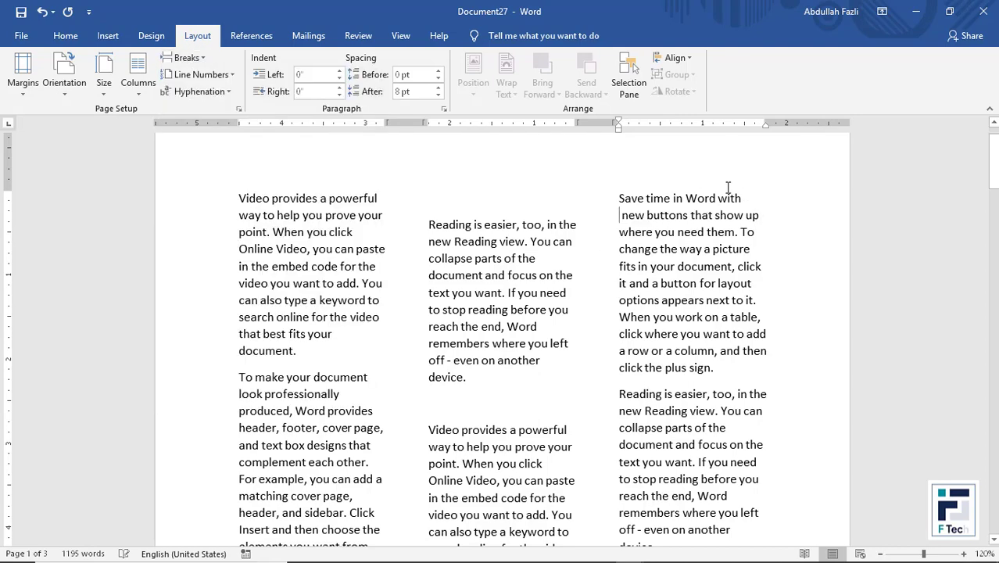
{"action": "left_click", "coordinate": [201, 62]}
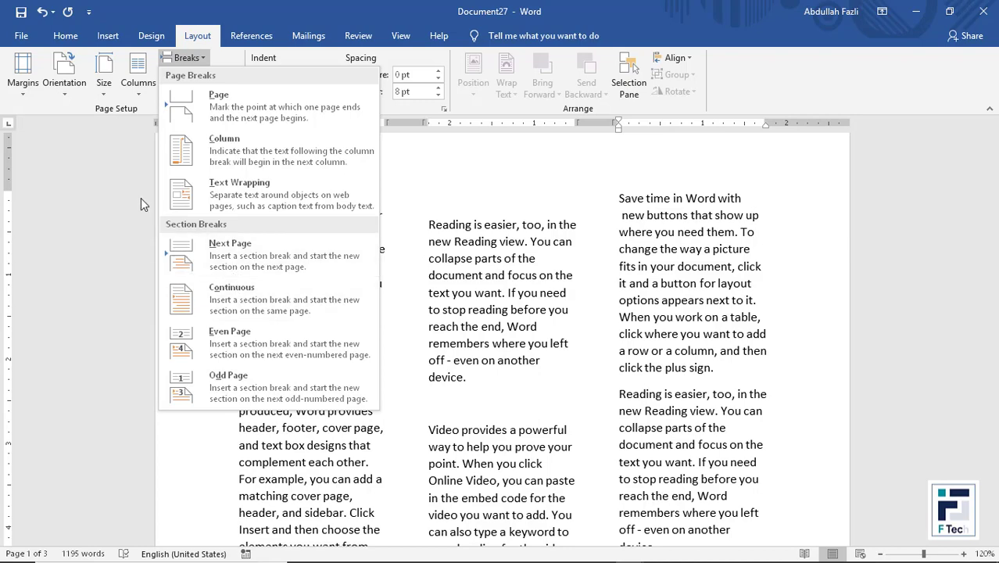
{"action": "left_click", "coordinate": [107, 36]}
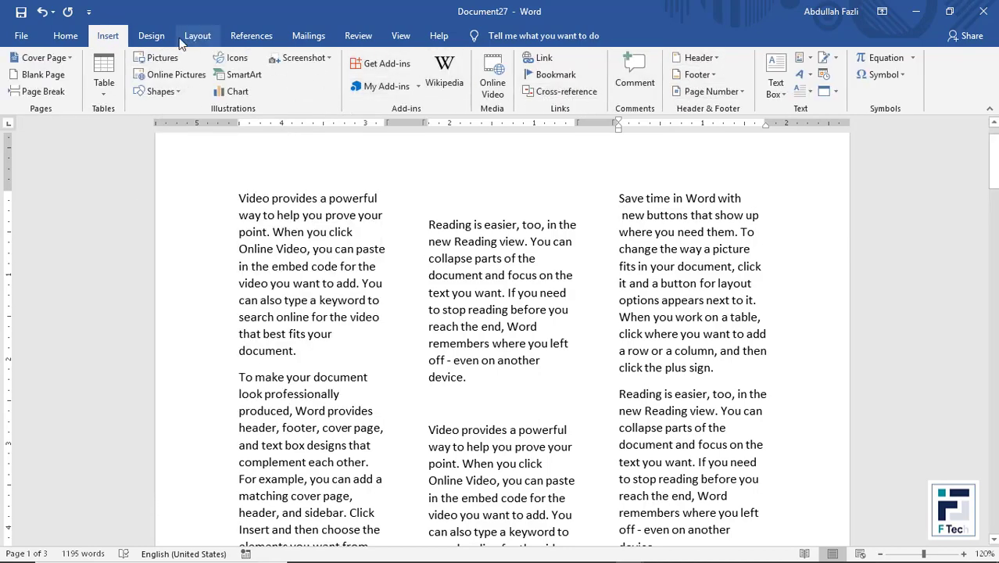
{"action": "left_click", "coordinate": [151, 36]}
{"action": "left_click", "coordinate": [198, 36]}
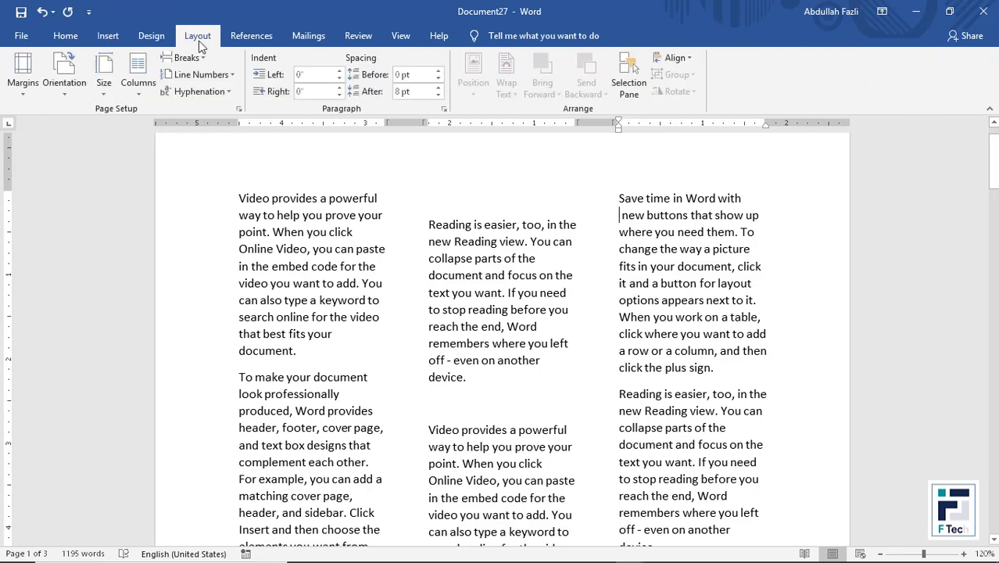
{"action": "left_click", "coordinate": [188, 59]}
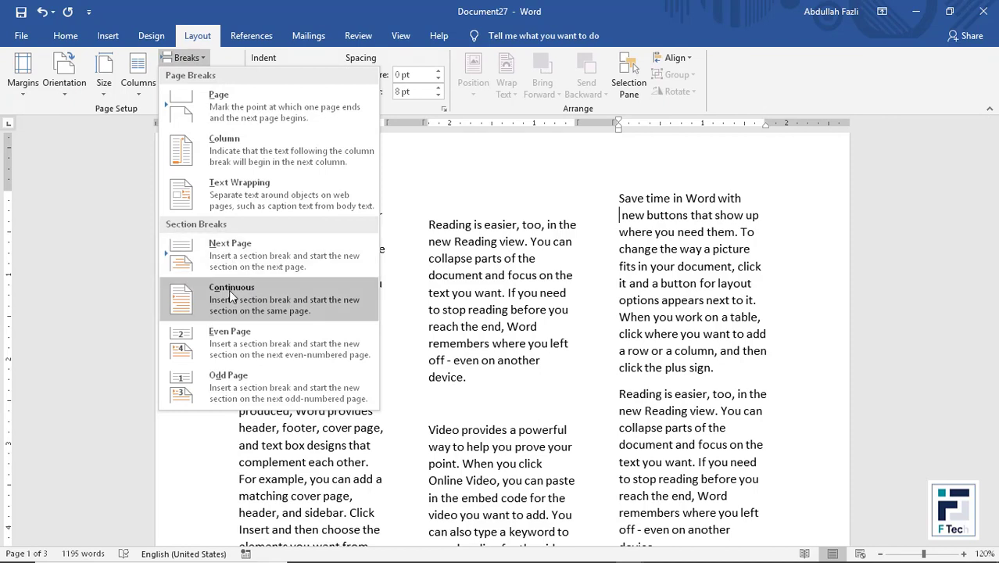
{"action": "left_click", "coordinate": [254, 287]}
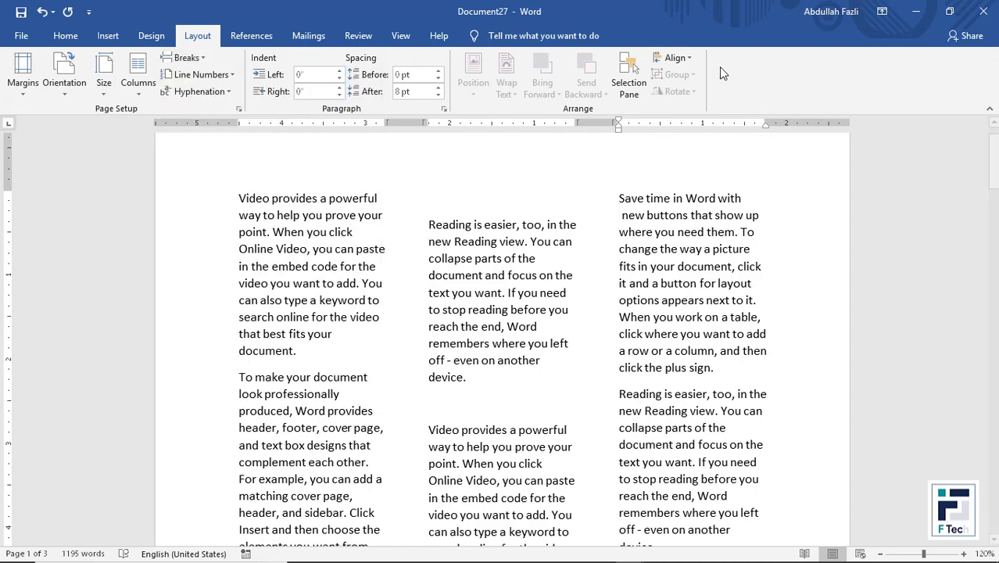
- Create a new blank document and fill it with sample paragraphs using =rand()
{"action": "left_click", "coordinate": [220, 76]}
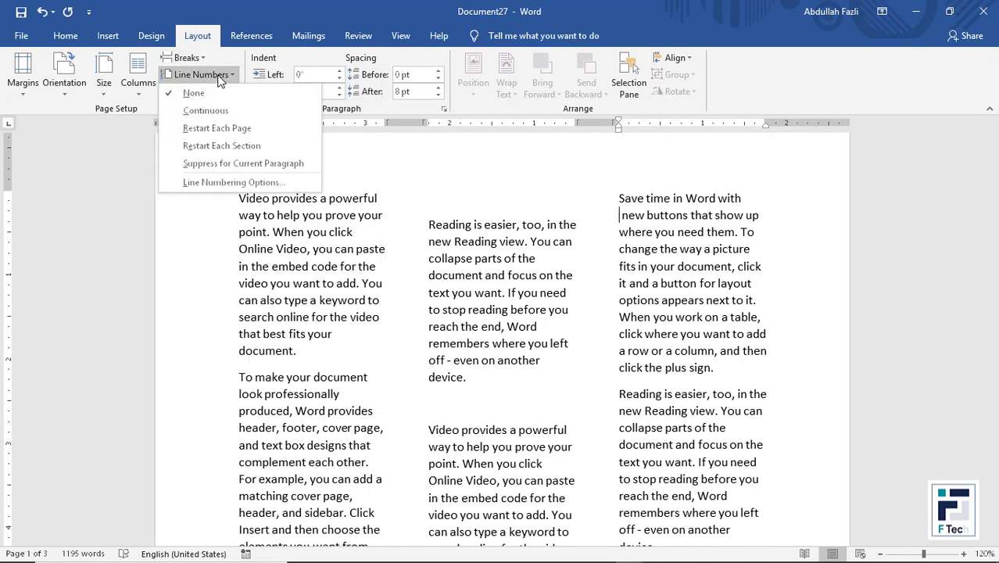
{"action": "left_click", "coordinate": [491, 292]}
{"action": "key", "text": "ctrl+n"}
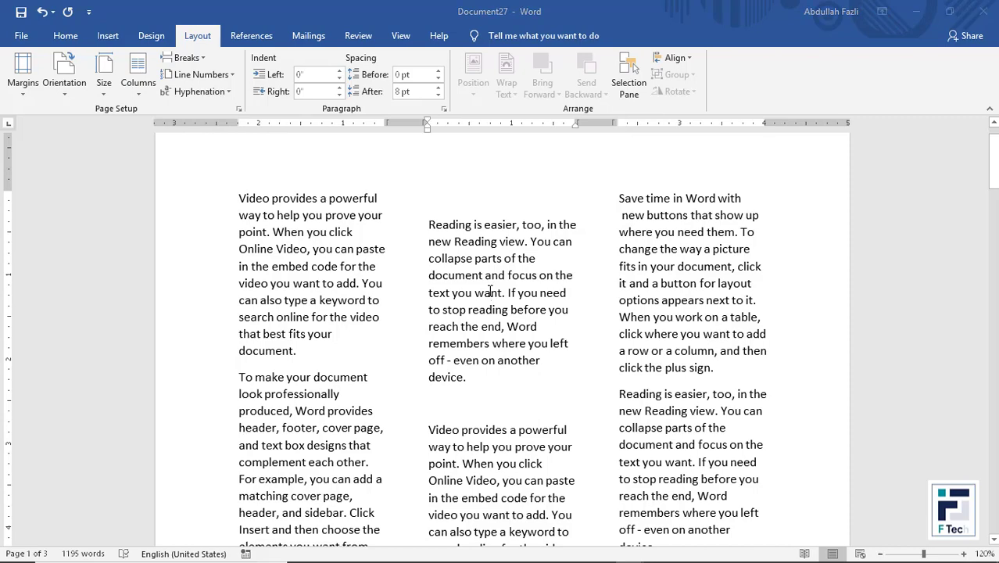
{"action": "type", "text": "=rand()"}
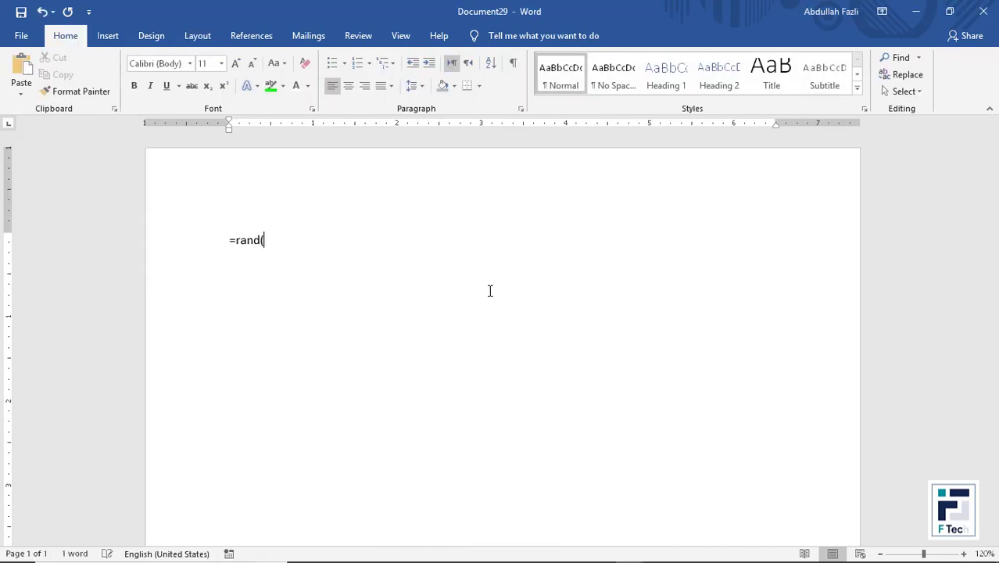
{"action": "key", "text": "Return"}
- Number the sample document's lines continuously
{"action": "left_click", "coordinate": [153, 35]}
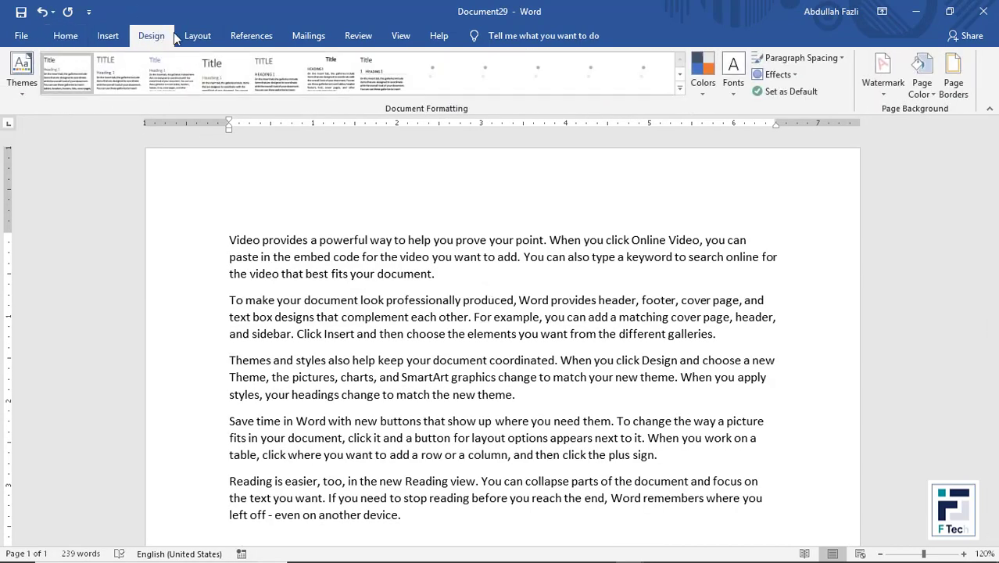
{"action": "left_click", "coordinate": [206, 36]}
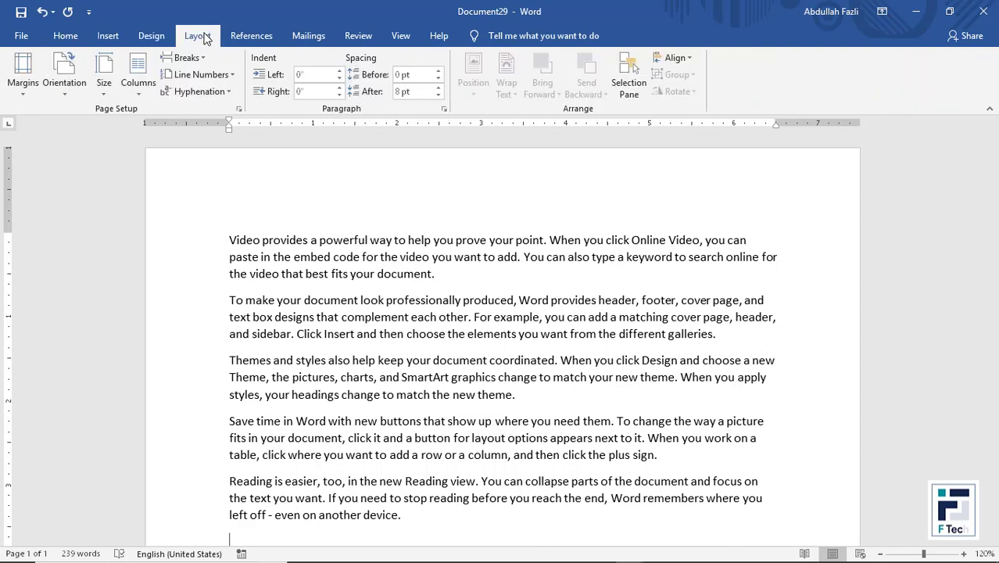
{"action": "left_click", "coordinate": [210, 75]}
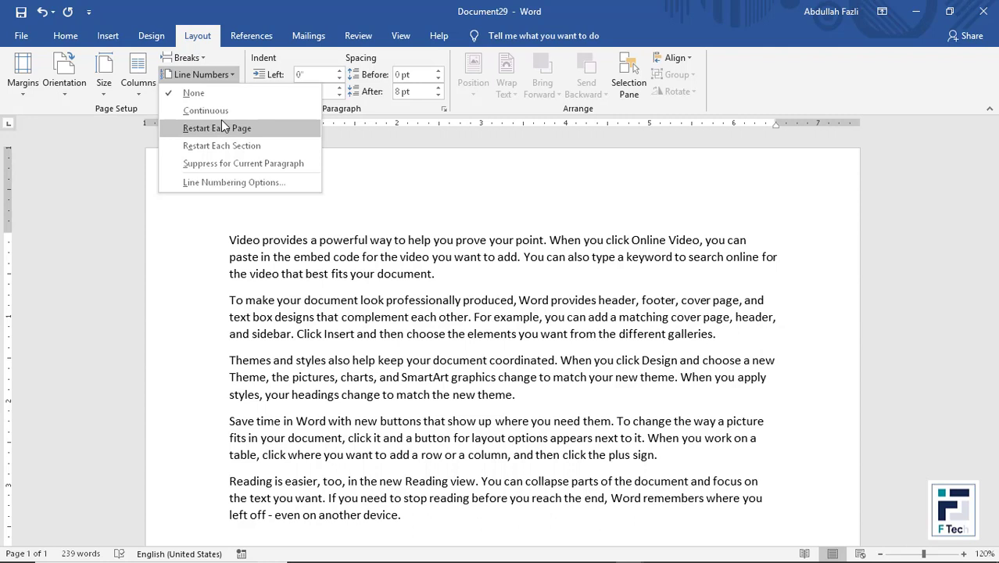
{"action": "left_click", "coordinate": [222, 110]}
- Restart line numbering on each page and add short filler lines, from "Asdfsad" and "Fasd" down to "f", running onto page 2
{"action": "left_click", "coordinate": [205, 74]}
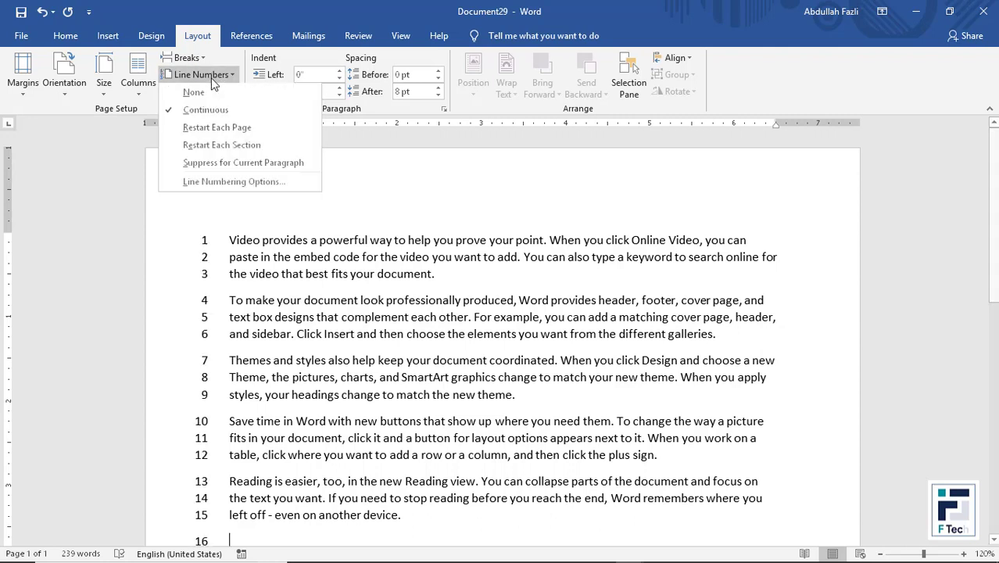
{"action": "left_click", "coordinate": [211, 131]}
{"action": "type", "text": "Asdfsad Fasd F Sda Asdf Asdf asd"}
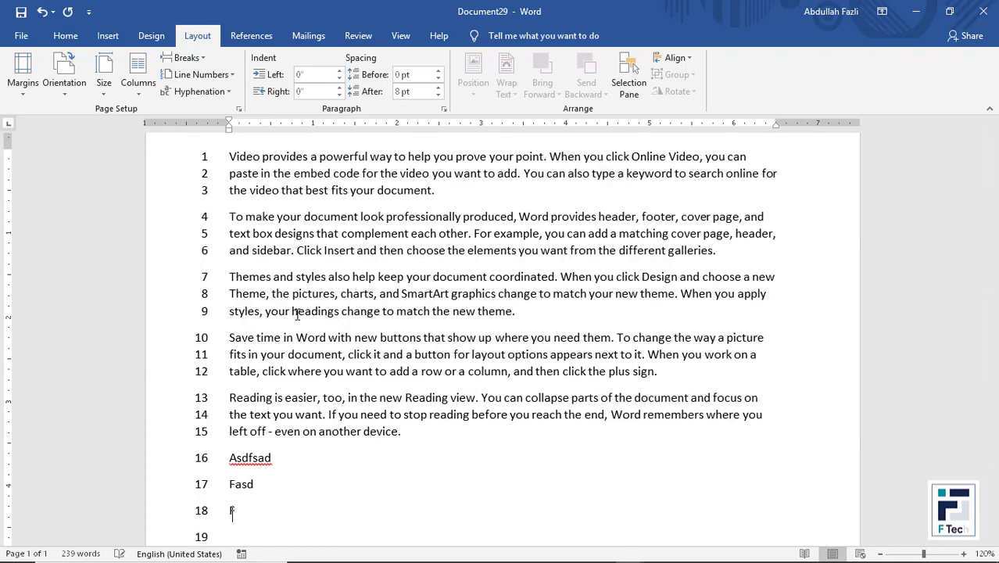
{"action": "type", "text": " F Asdf Asdf Asdf Asd Sad F asdf"}
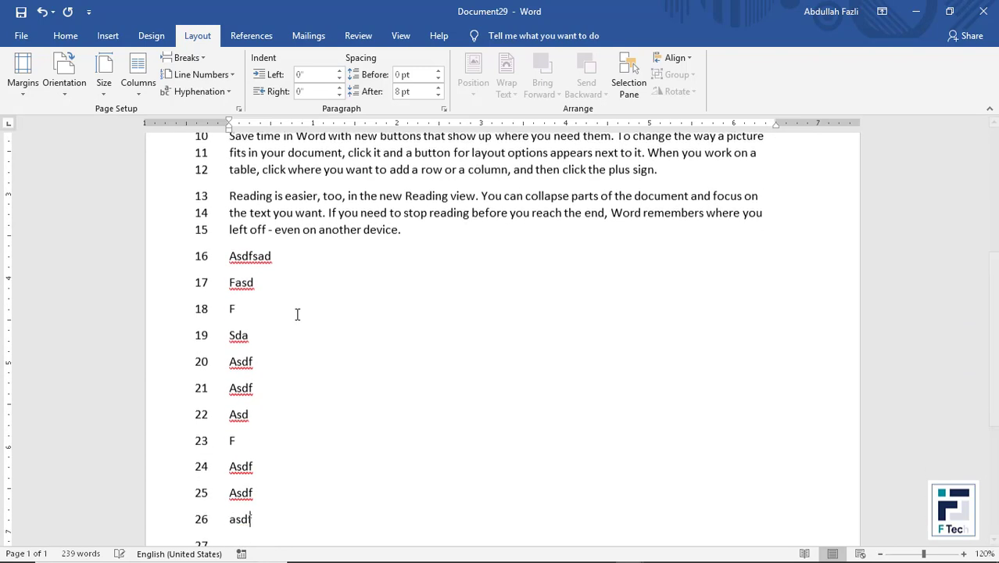
{"action": "type", "text": " Asd F Asdf Asdf  Sdaf Sad f"}
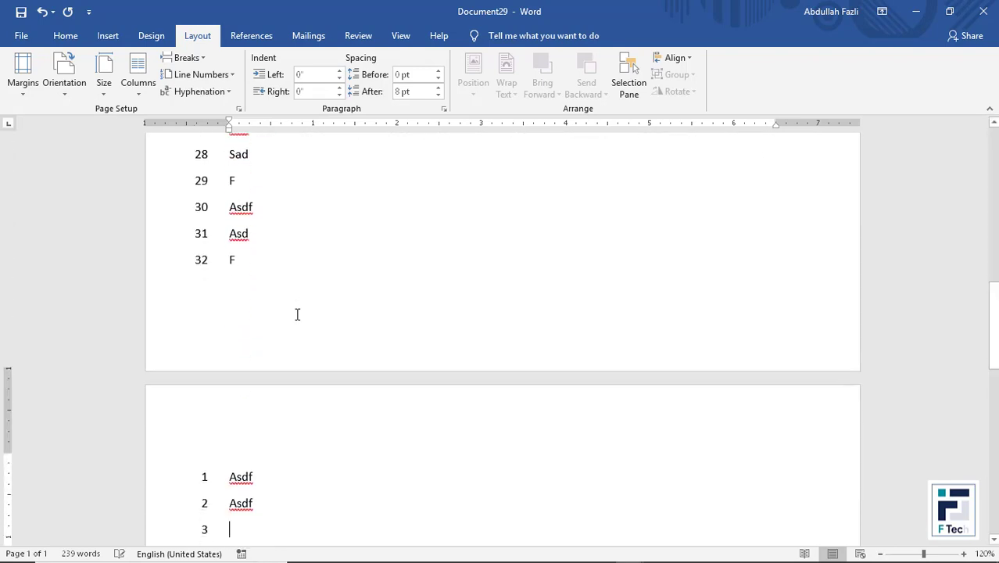
- Insert a continuous section break after the final "f" line on page 2
{"action": "left_click", "coordinate": [199, 74]}
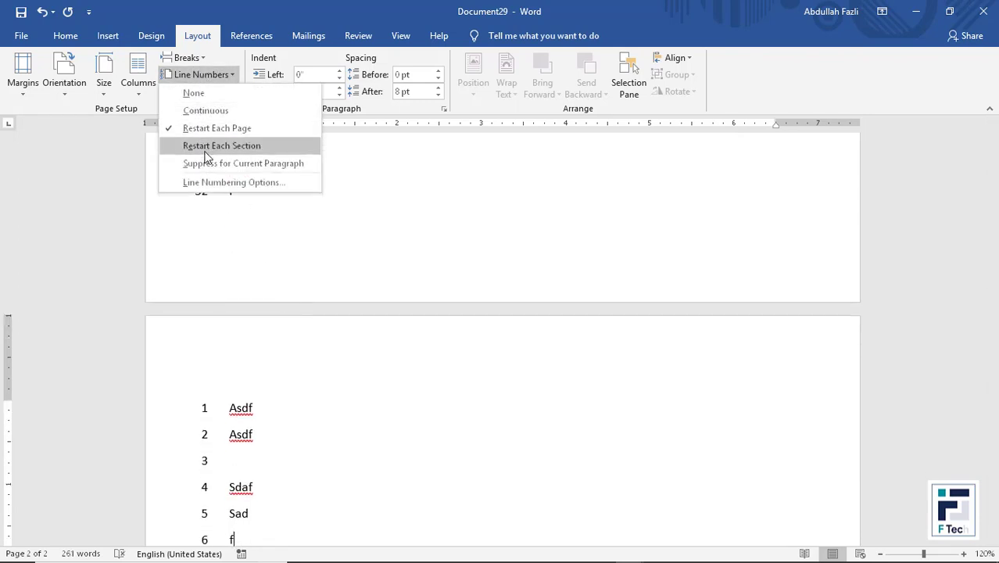
{"action": "left_click", "coordinate": [273, 473]}
{"action": "left_click", "coordinate": [188, 59]}
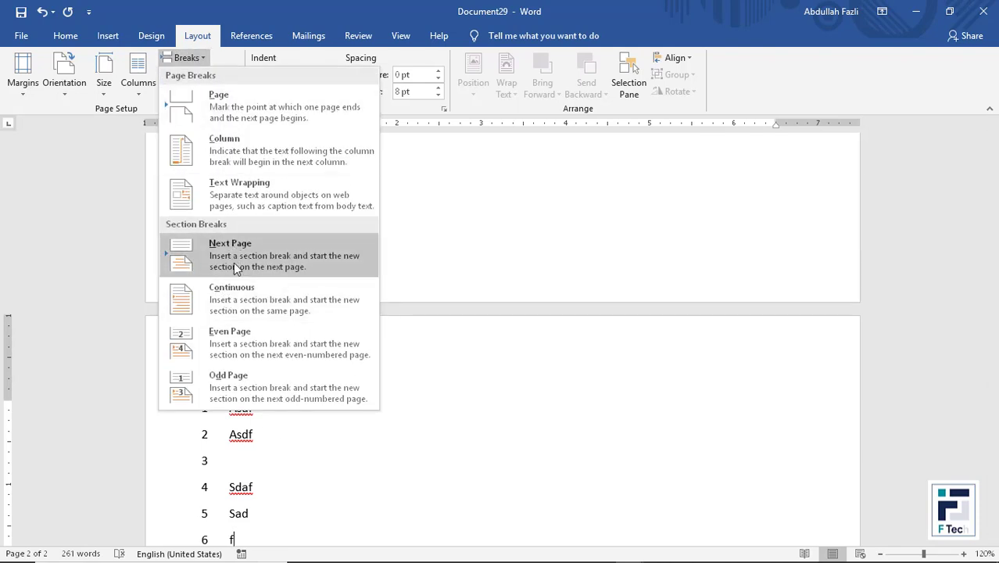
{"action": "scroll", "coordinate": [324, 419], "scroll_direction": "down", "scroll_amount": 2}
{"action": "scroll", "coordinate": [325, 421], "scroll_direction": "down", "scroll_amount": 1}
{"action": "left_click", "coordinate": [325, 421]}
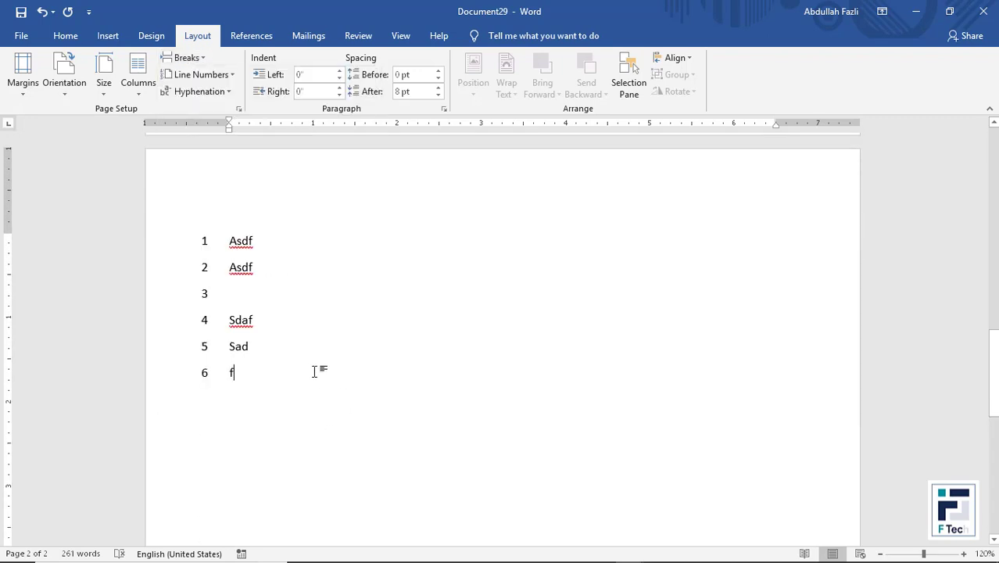
{"action": "left_click", "coordinate": [185, 54]}
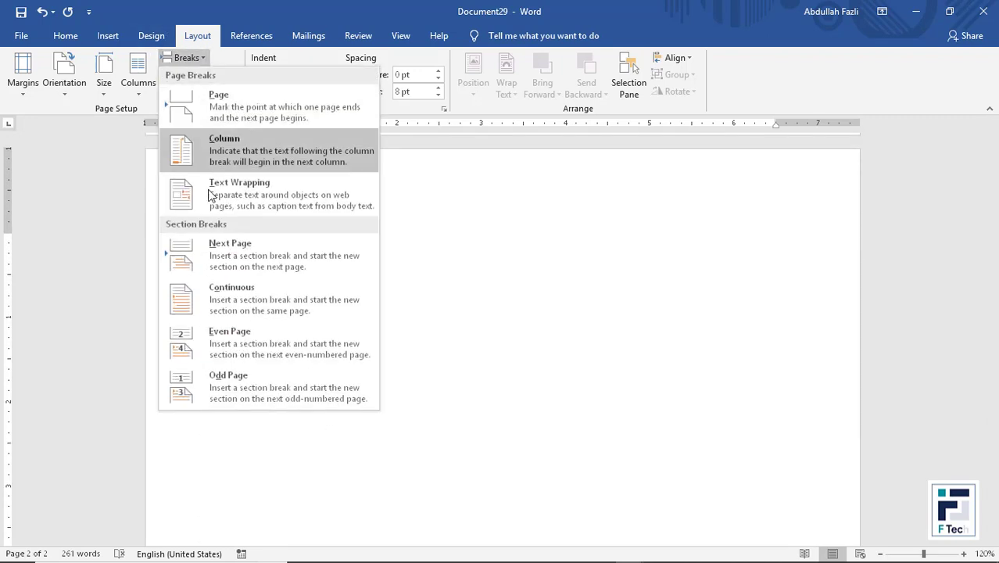
{"action": "left_click", "coordinate": [227, 286]}
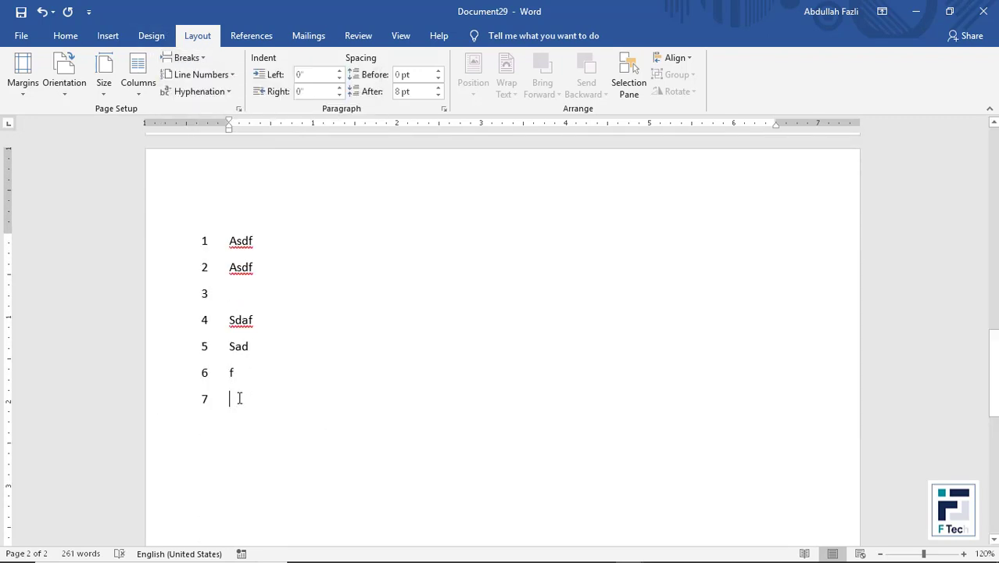
- Restart line numbering in each section and enter the lines "sasdfsadfsadf", "sadfasf", "asdf" and "sdf" after the section break
{"action": "left_click", "coordinate": [197, 72]}
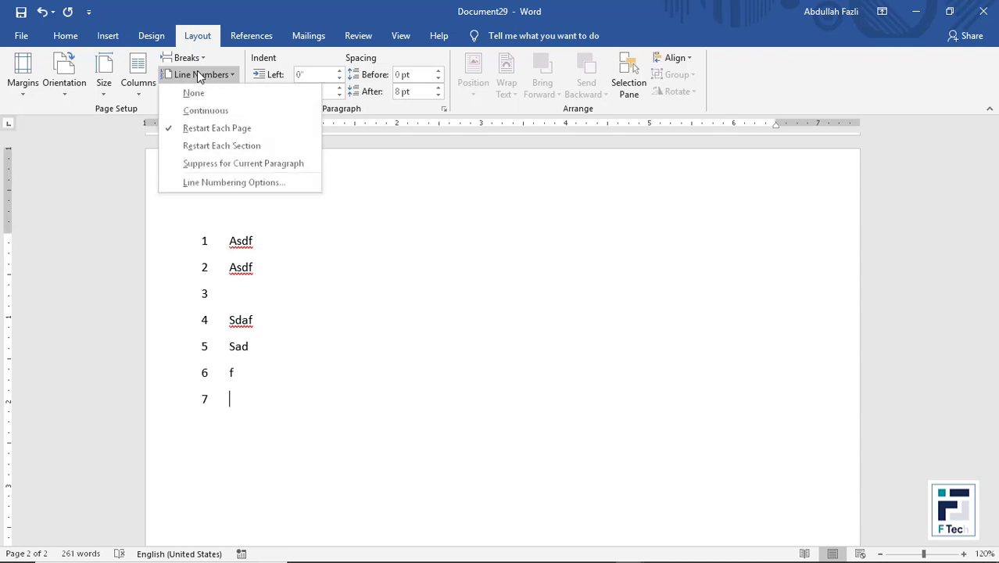
{"action": "left_click", "coordinate": [200, 145]}
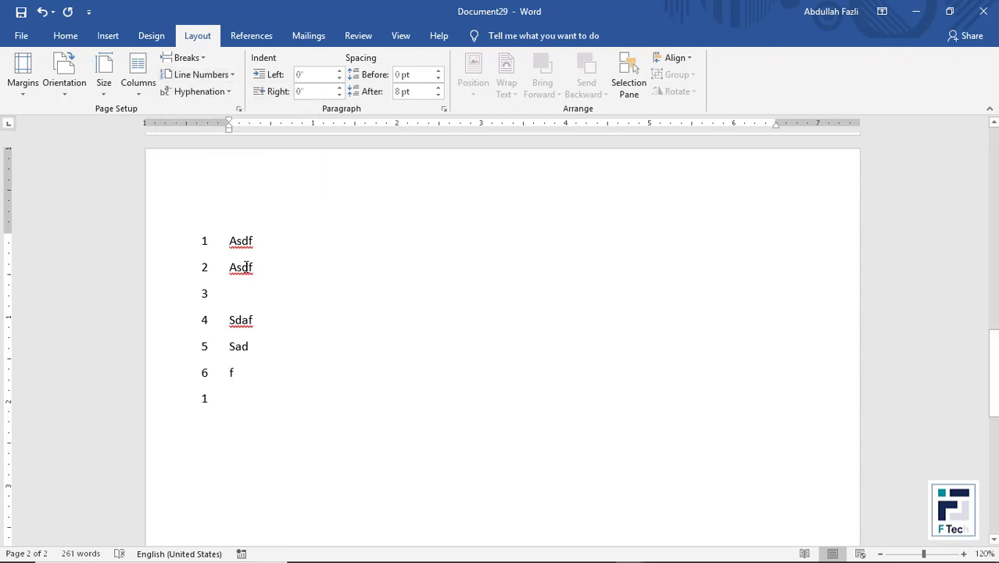
{"action": "type", "text": "sasdfsadfsadf"}
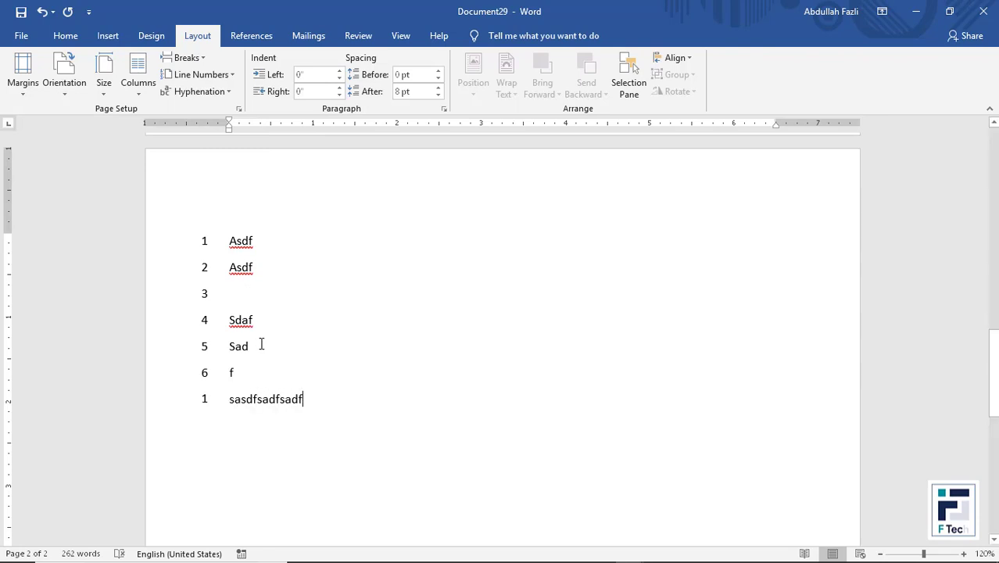
{"action": "key", "text": "Return"}
{"action": "type", "text": "sadfasf"}
{"action": "key", "text": "Return"}
{"action": "type", "text": "asdf"}
{"action": "key", "text": "Return"}
{"action": "type", "text": "sdf"}
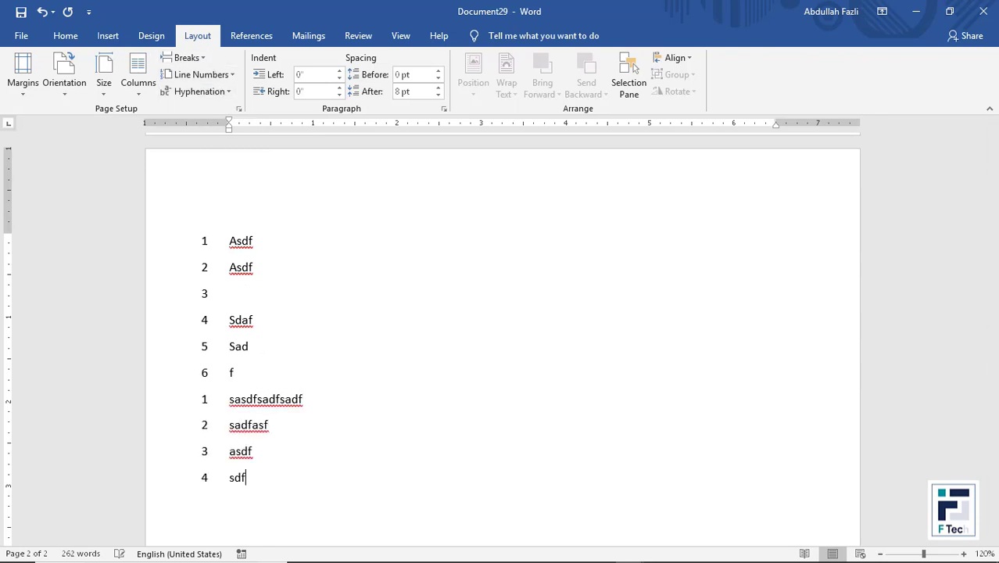
- Insert another continuous section break after "sdf" and enter the lines "sadfasdfsadfsadf" and "af" in the new section
{"action": "left_click", "coordinate": [199, 74]}
{"action": "left_click", "coordinate": [186, 57]}
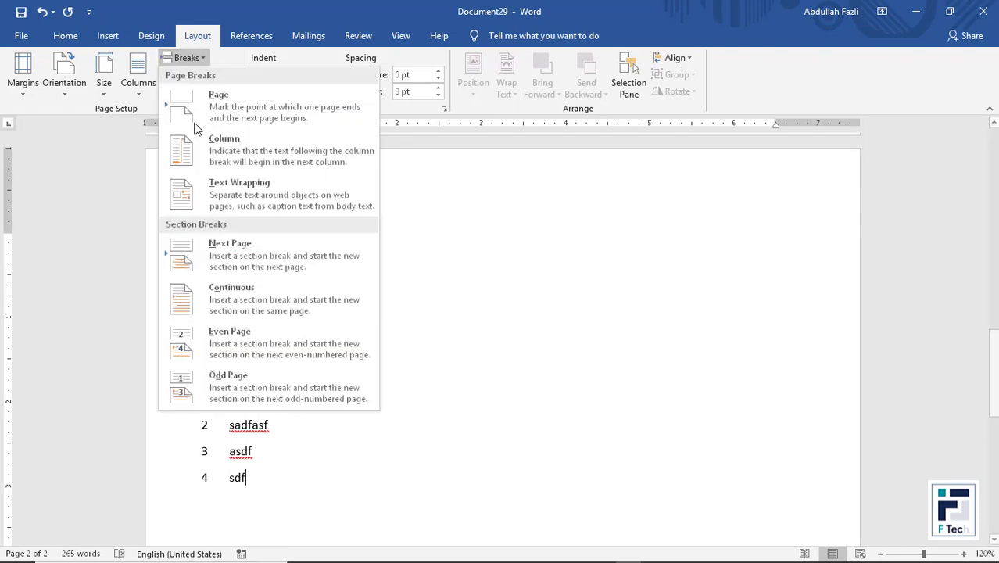
{"action": "left_click", "coordinate": [192, 297]}
{"action": "type", "text": "sadfasdfsadfsadf"}
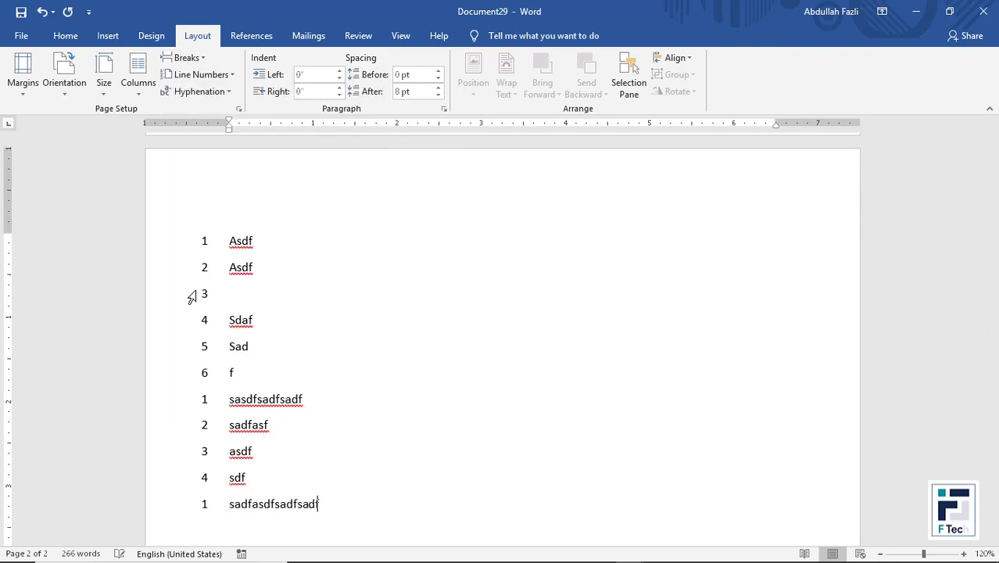
{"action": "key", "text": "Return"}
{"action": "type", "text": "af"}
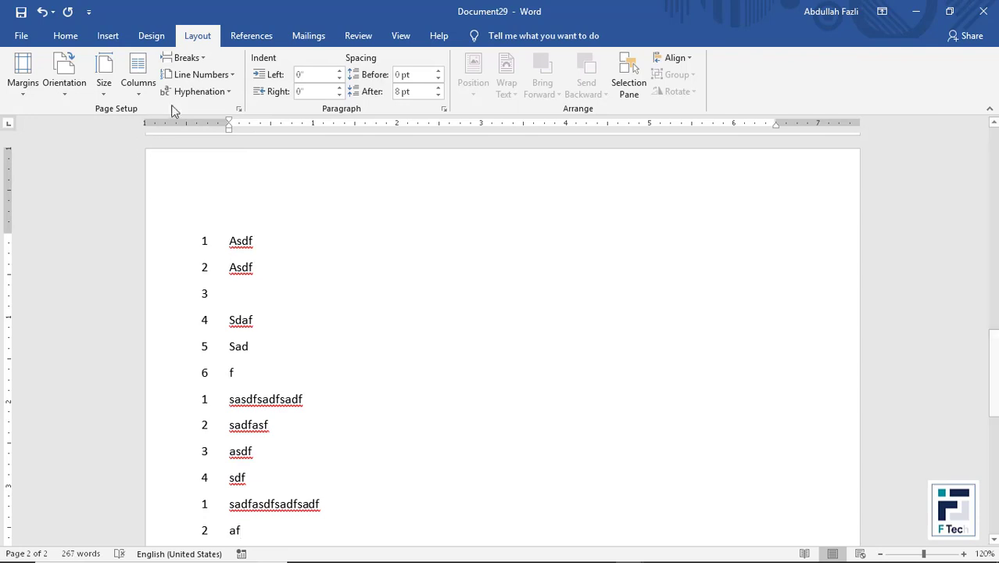
{"action": "left_click", "coordinate": [185, 59]}
{"action": "left_click", "coordinate": [186, 61]}
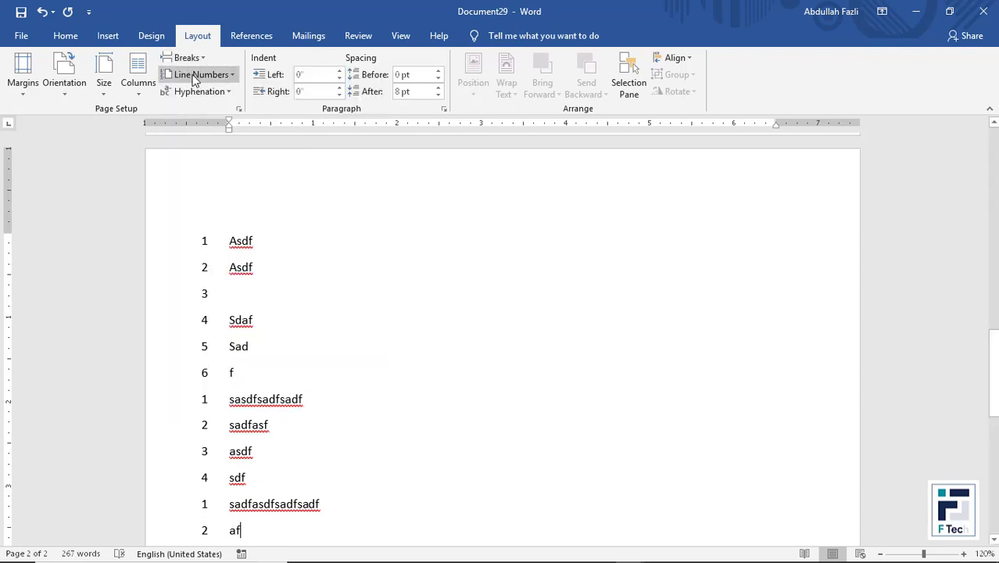
{"action": "left_click", "coordinate": [197, 75]}
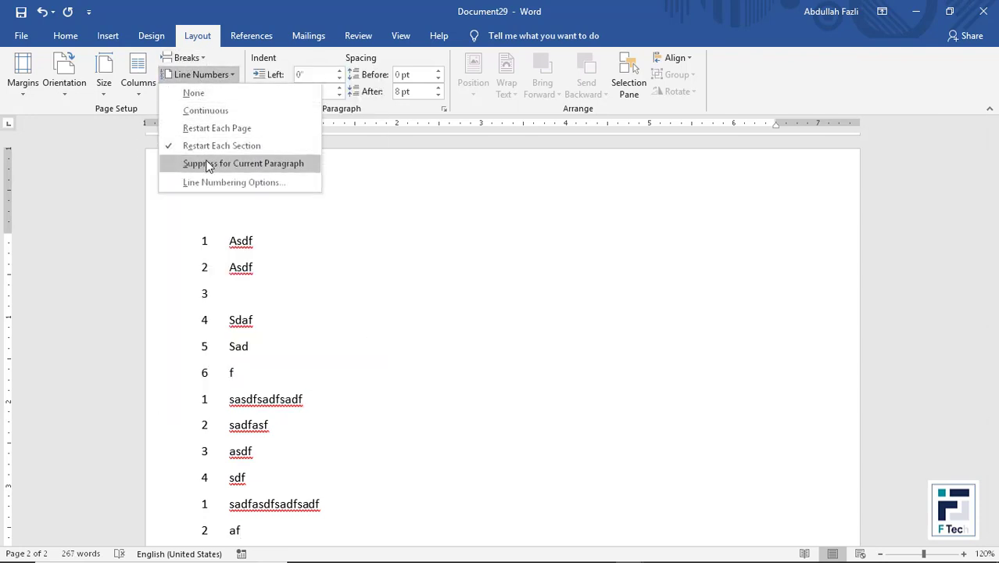
{"action": "left_click", "coordinate": [414, 267]}
- Create another new blank document and generate sample paragraphs in it with =rand()
{"action": "key", "text": "ctrl+n"}
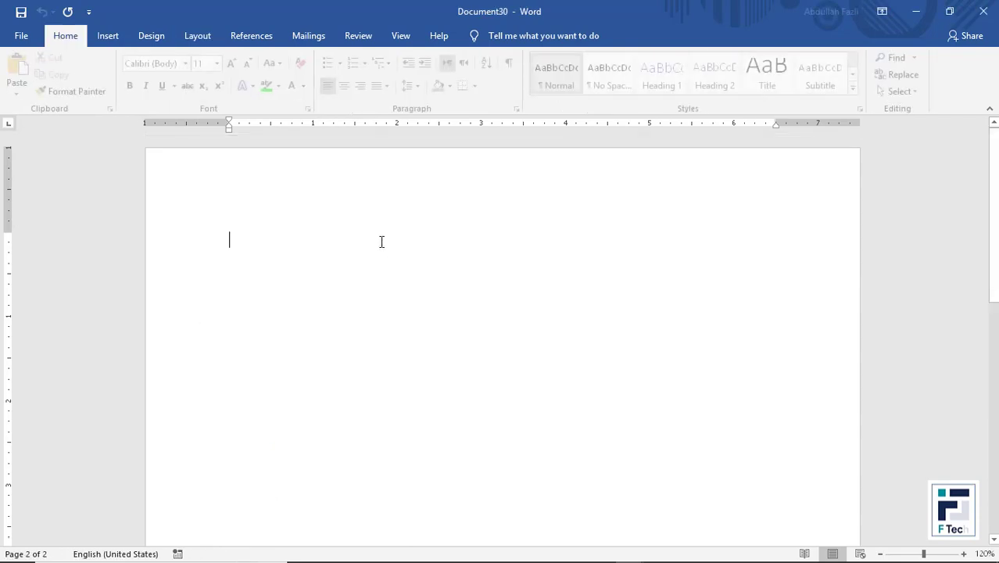
{"action": "type", "text": "=rand("}
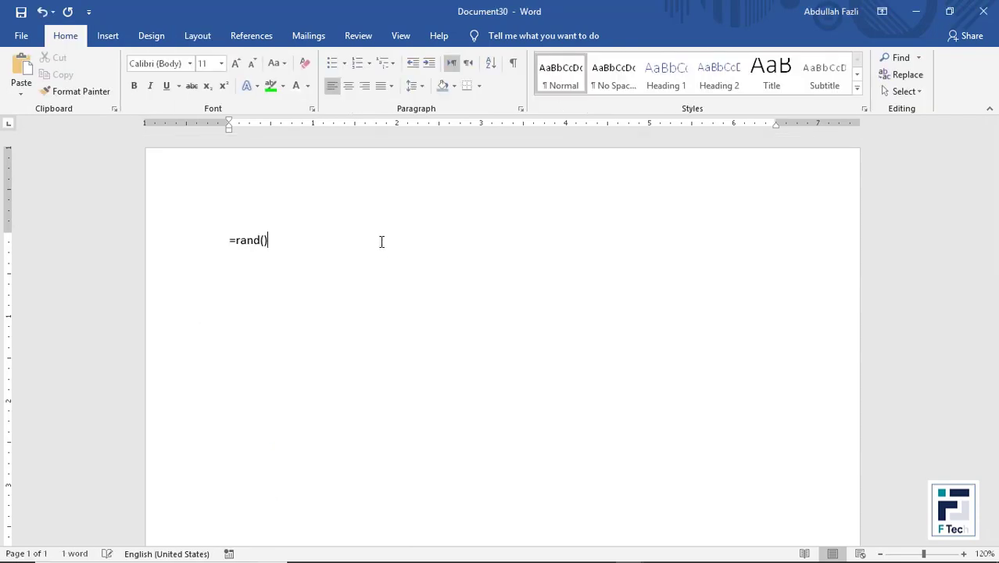
{"action": "type", "text": ")"}
{"action": "key", "text": "Return"}
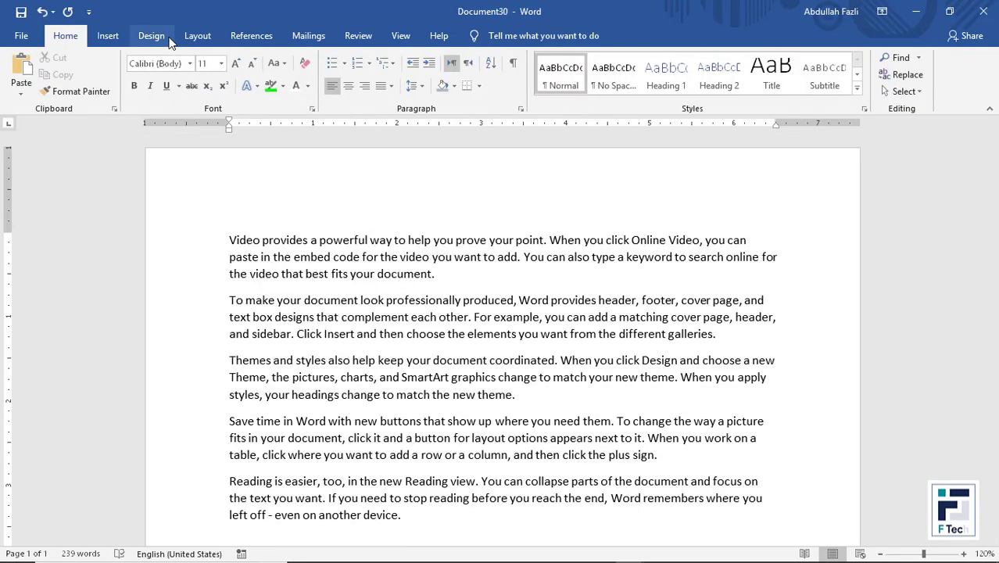
- Turn on continuous line numbering for the new sample document
{"action": "left_click", "coordinate": [167, 39]}
{"action": "left_click", "coordinate": [197, 35]}
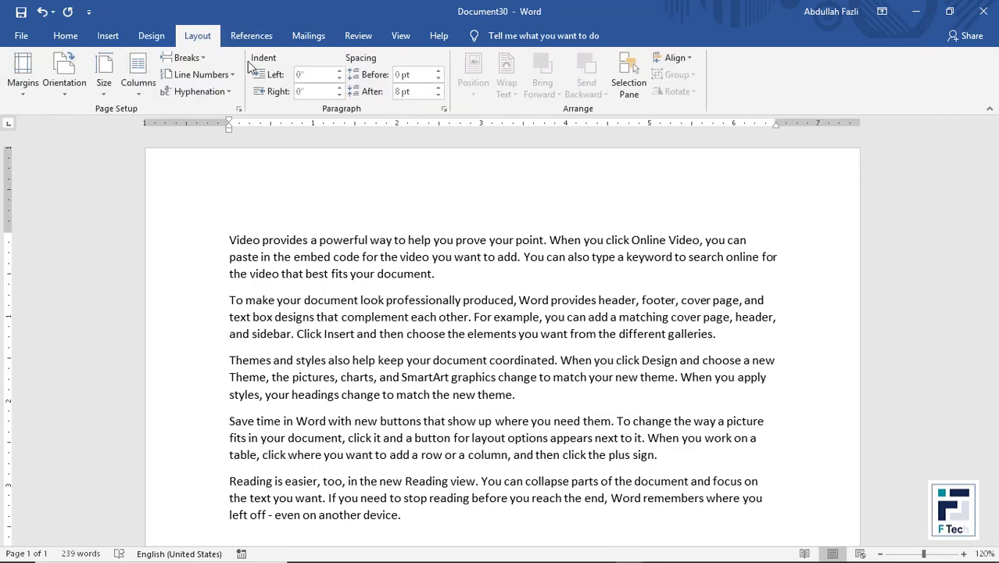
{"action": "left_click", "coordinate": [199, 78]}
{"action": "left_click", "coordinate": [189, 108]}
- Suppress line numbering for the "Save time in Word" paragraph
{"action": "scroll", "coordinate": [294, 283], "scroll_direction": "down", "scroll_amount": 1}
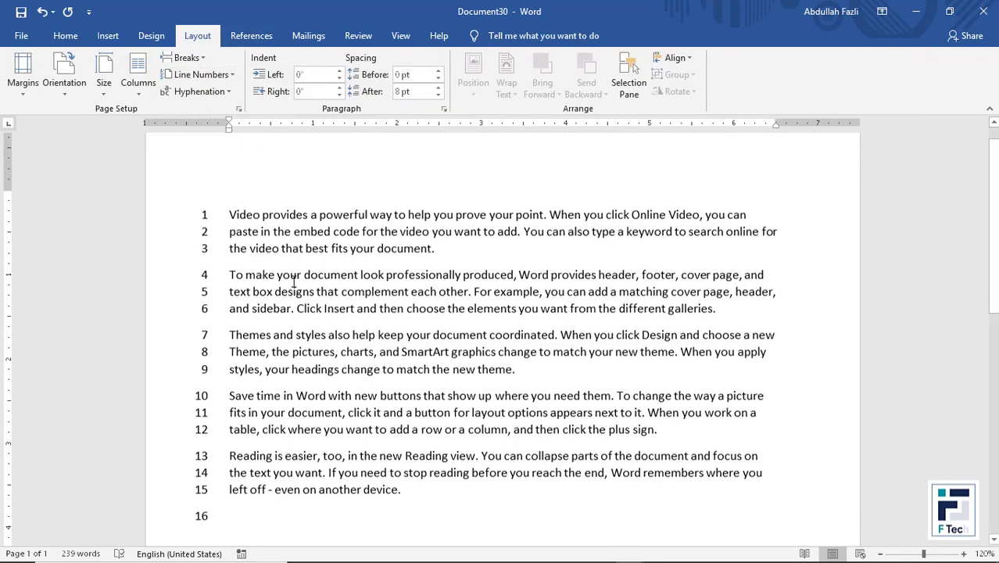
{"action": "scroll", "coordinate": [294, 283], "scroll_direction": "down", "scroll_amount": 1}
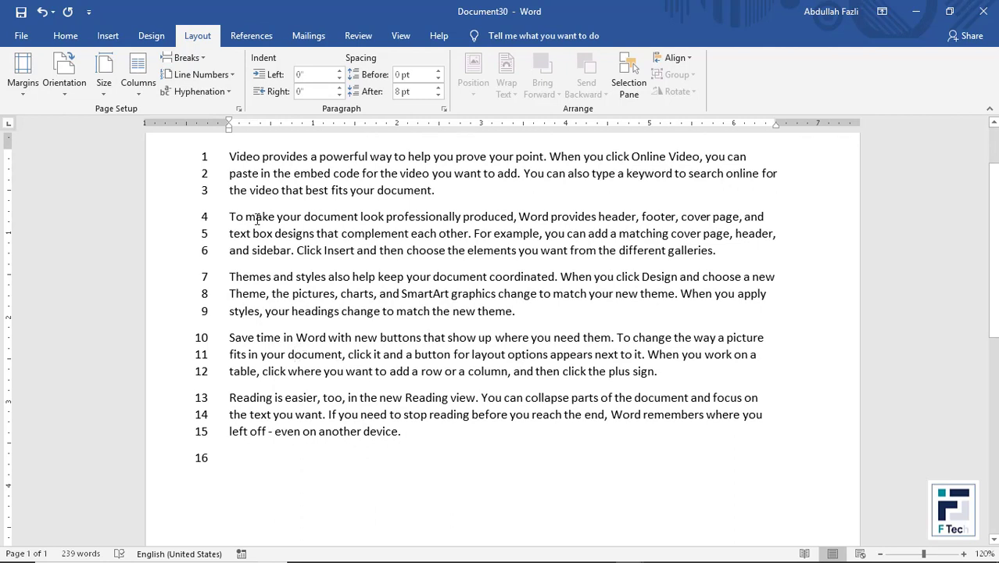
{"action": "left_click", "coordinate": [209, 72]}
{"action": "left_click", "coordinate": [229, 164]}
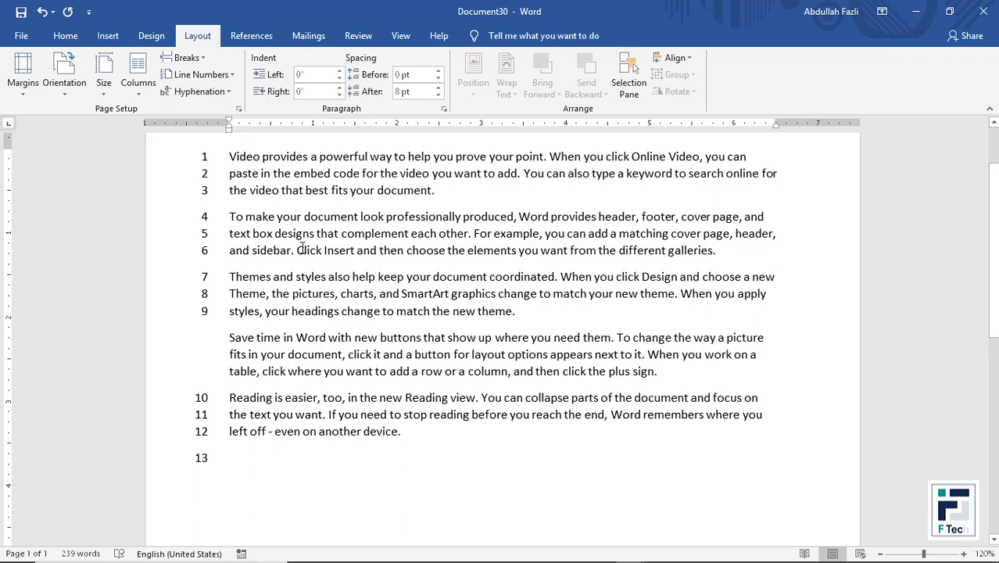
{"action": "left_click", "coordinate": [204, 74]}
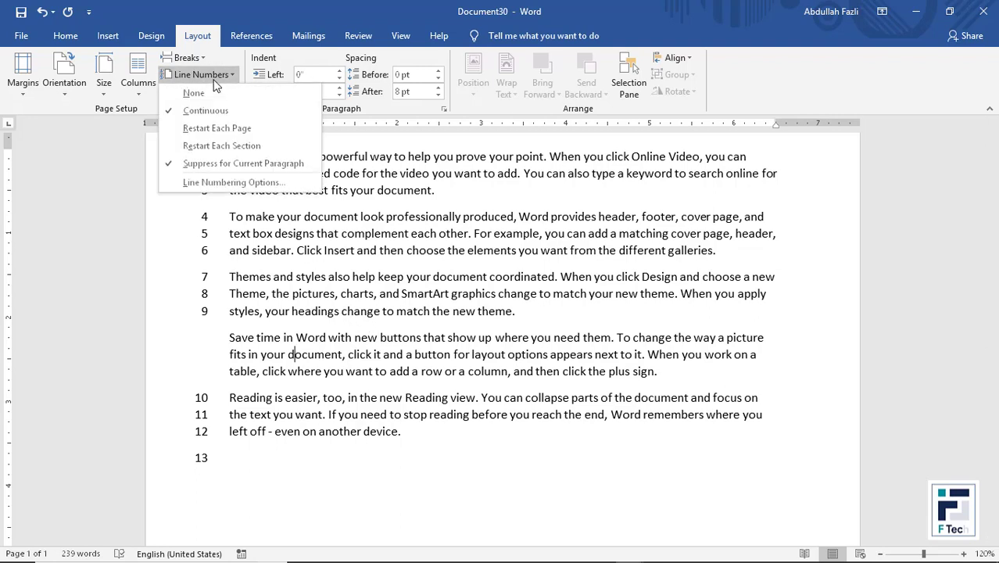
{"action": "left_click", "coordinate": [205, 74]}
{"action": "left_click", "coordinate": [200, 91]}
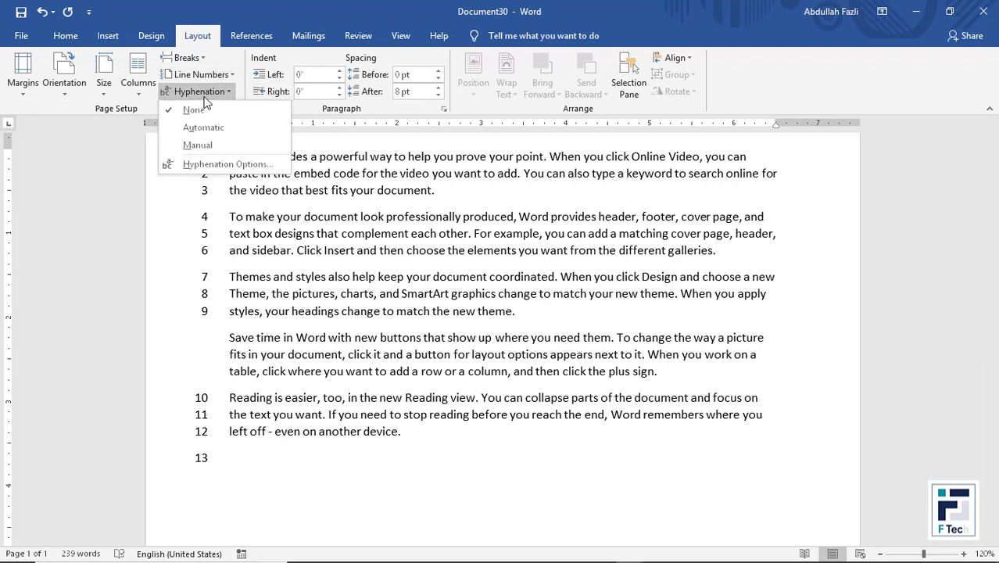
{"action": "left_click", "coordinate": [399, 260]}
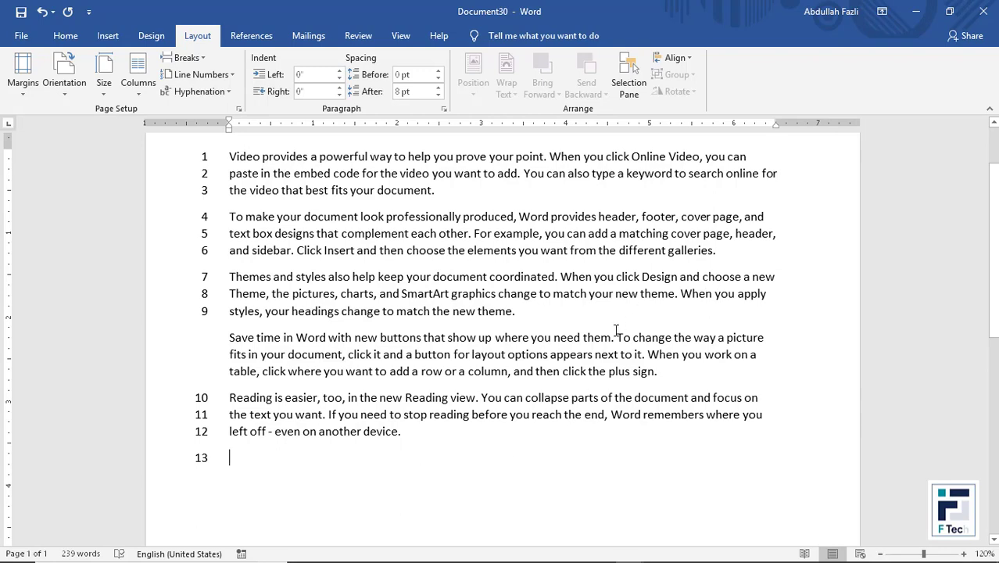
- Create a new blank document and fill it with sample paragraphs using =rand()
{"action": "key", "text": "ctrl+n"}
{"action": "type", "text": "=rand("}
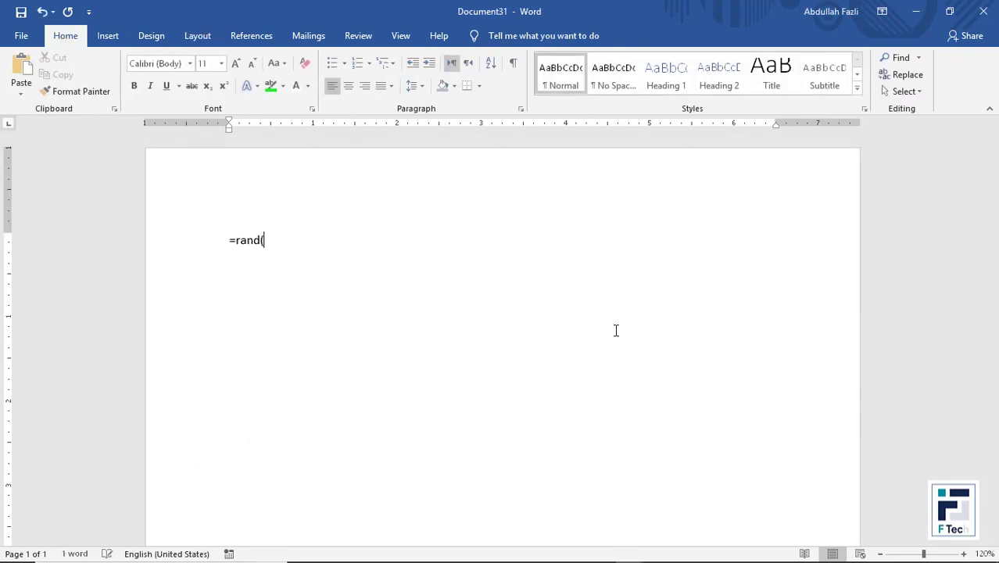
{"action": "type", "text": ")"}
{"action": "key", "text": "Return"}
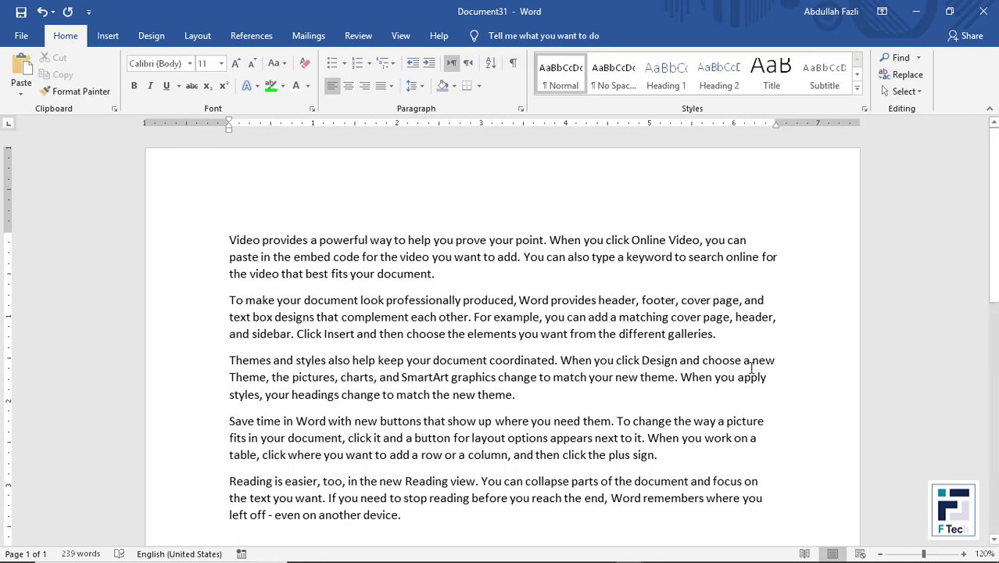
- Replace the word "new" before "Theme" in the third paragraph with "afghanistan"
{"action": "left_click_drag", "start_coordinate": [753, 366], "coordinate": [793, 357]}
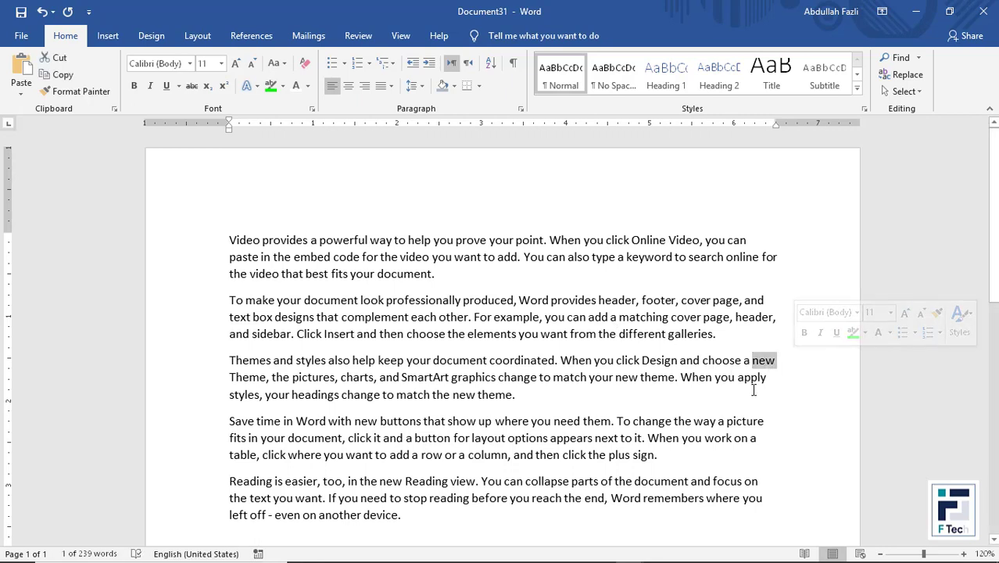
{"action": "type", "text": "Afg"}
{"action": "key", "text": "BackSpace"}
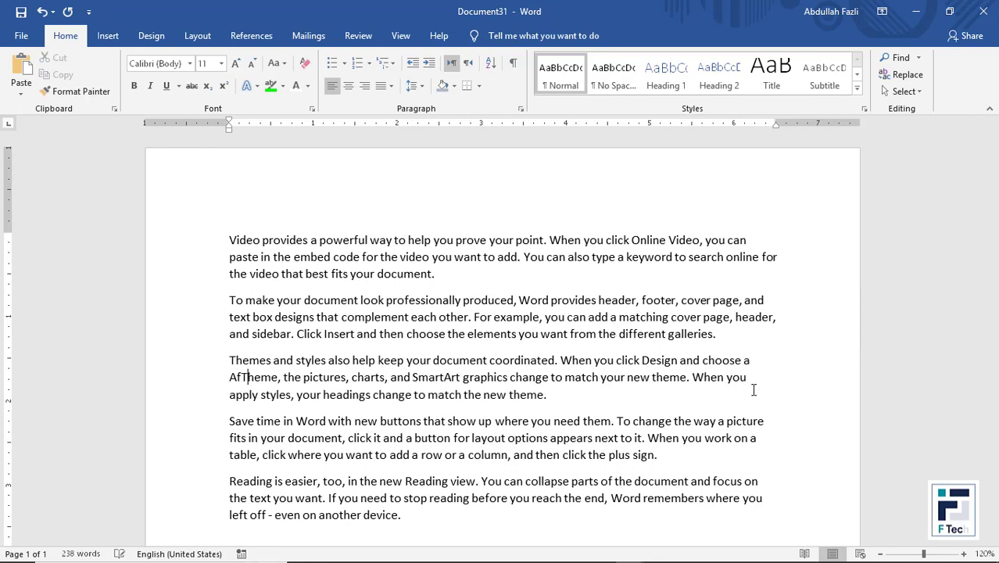
{"action": "key", "text": "BackSpace"}
{"action": "key", "text": "BackSpace"}
{"action": "type", "text": "a"}
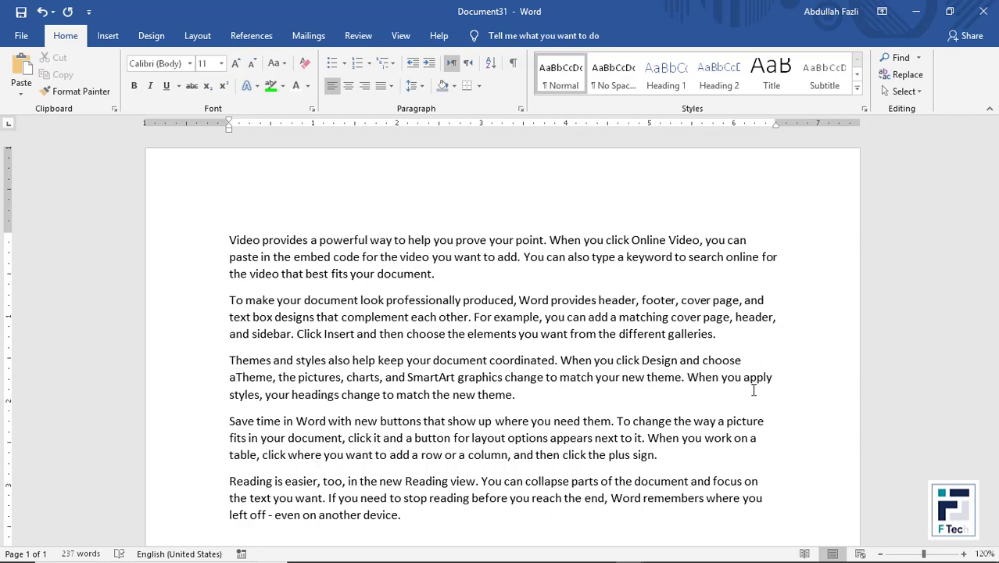
{"action": "key", "text": "BackSpace"}
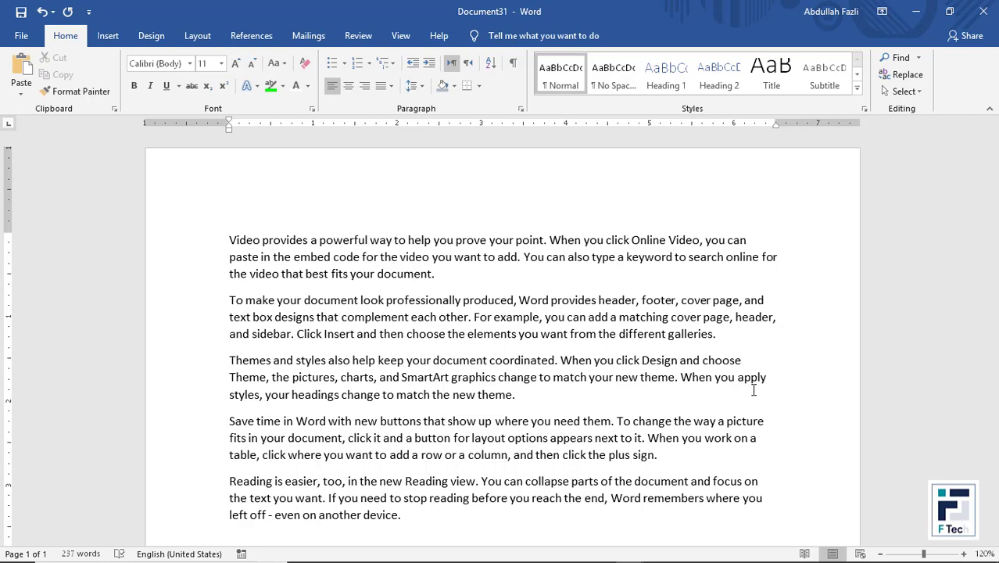
{"action": "type", "text": "afghanistan"}
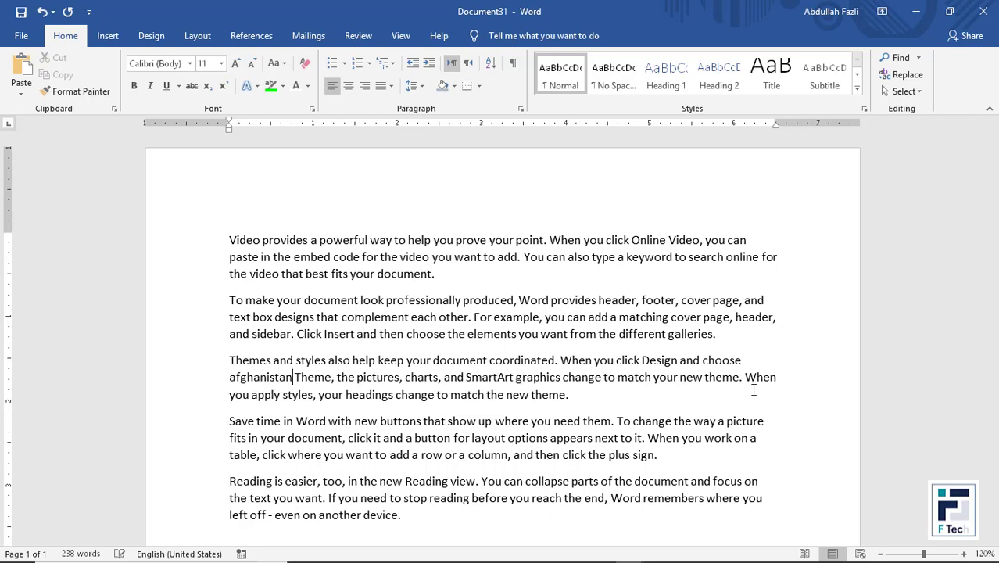
- Erase the end of "afghanistan" back to "afgha" and complete the word again with "nistan"
{"action": "key", "text": "BackSpace"}
{"action": "key", "text": "BackSpace"}
{"action": "key", "text": "BackSpace"}
{"action": "key", "text": "BackSpace"}
{"action": "key", "text": "BackSpace"}
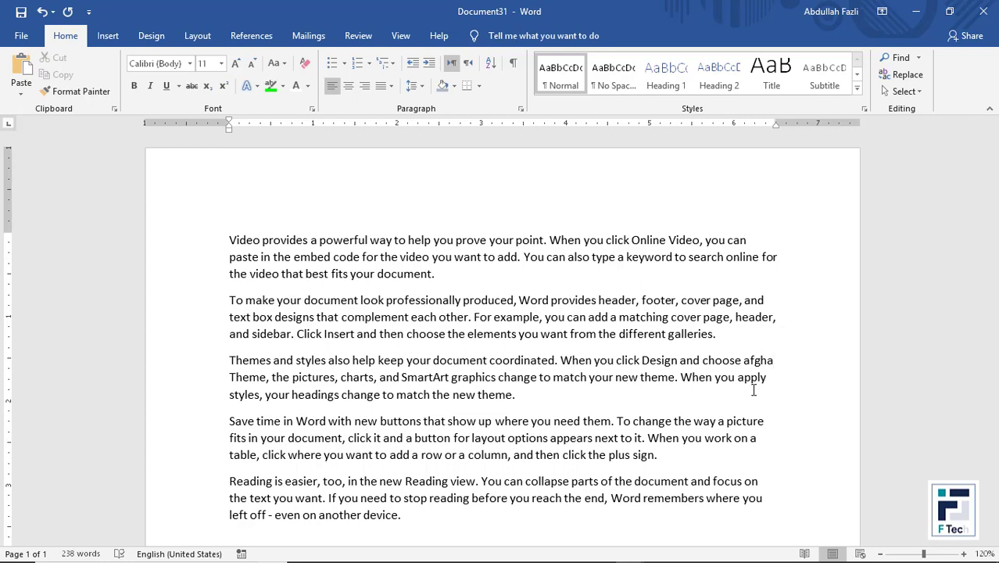
{"action": "type", "text": "nistan"}
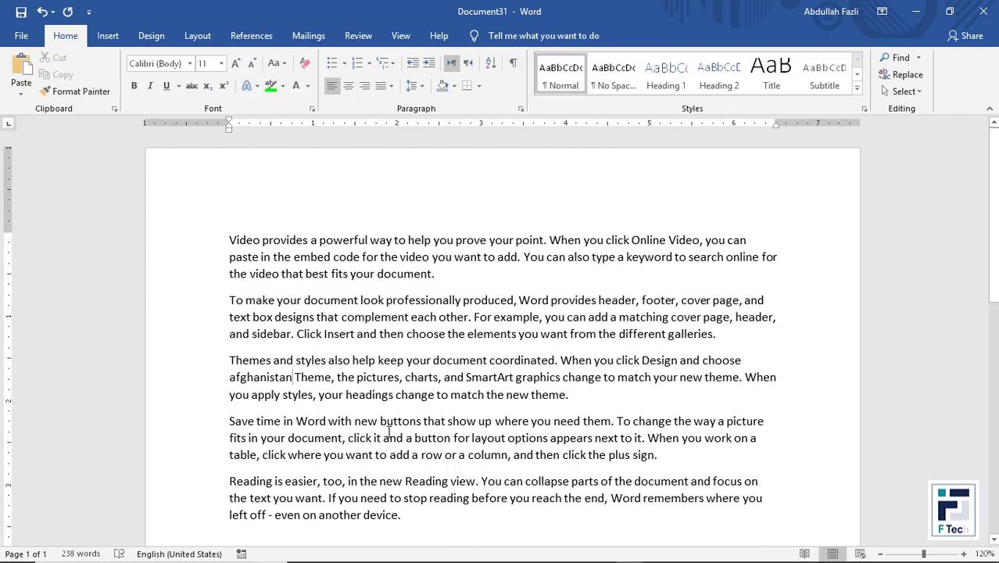
- Add four hyphens directly after "afghanistan" in the third paragraph and remove them again
{"action": "type", "text": "----"}
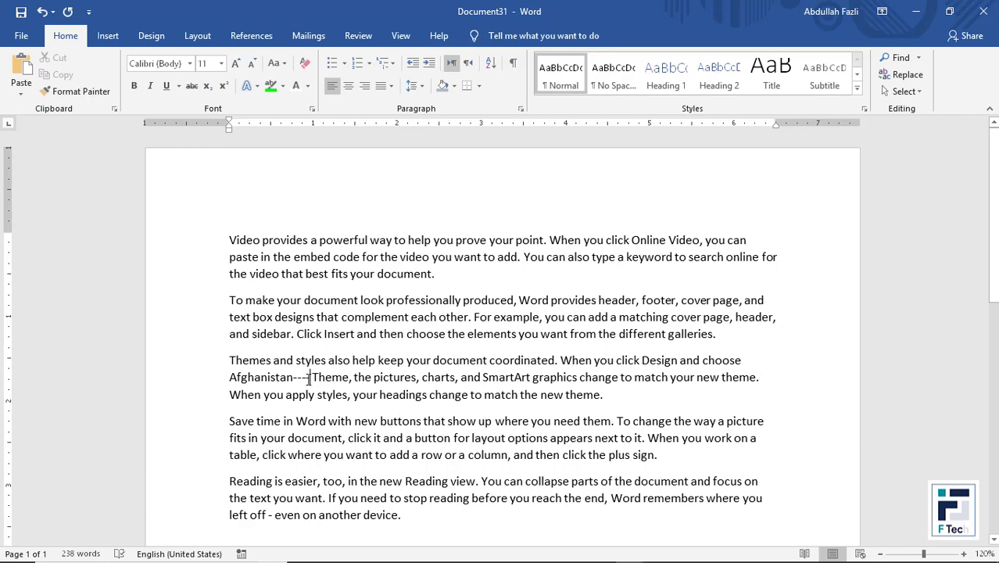
{"action": "left_click_drag", "start_coordinate": [310, 379], "coordinate": [295, 378]}
{"action": "left_click", "coordinate": [307, 378]}
{"action": "key", "text": "BackSpace"}
{"action": "key", "text": "BackSpace"}
{"action": "key", "text": "BackSpace"}
{"action": "key", "text": "BackSpace"}
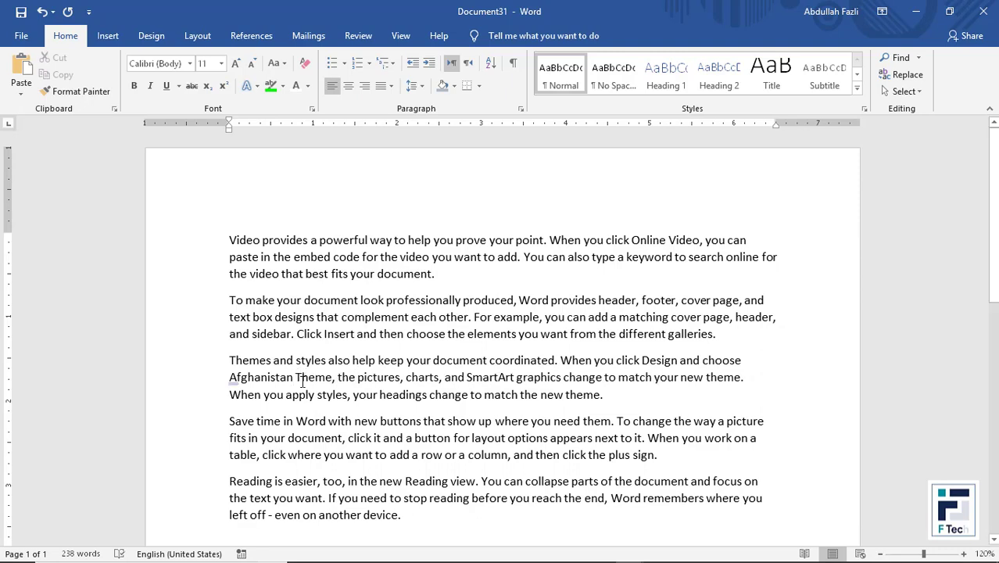
- Apply automatic hyphenation to the document and check the split of "Afghanistan" in the third paragraph
{"action": "left_click", "coordinate": [194, 31]}
{"action": "left_click", "coordinate": [247, 33]}
{"action": "left_click", "coordinate": [197, 36]}
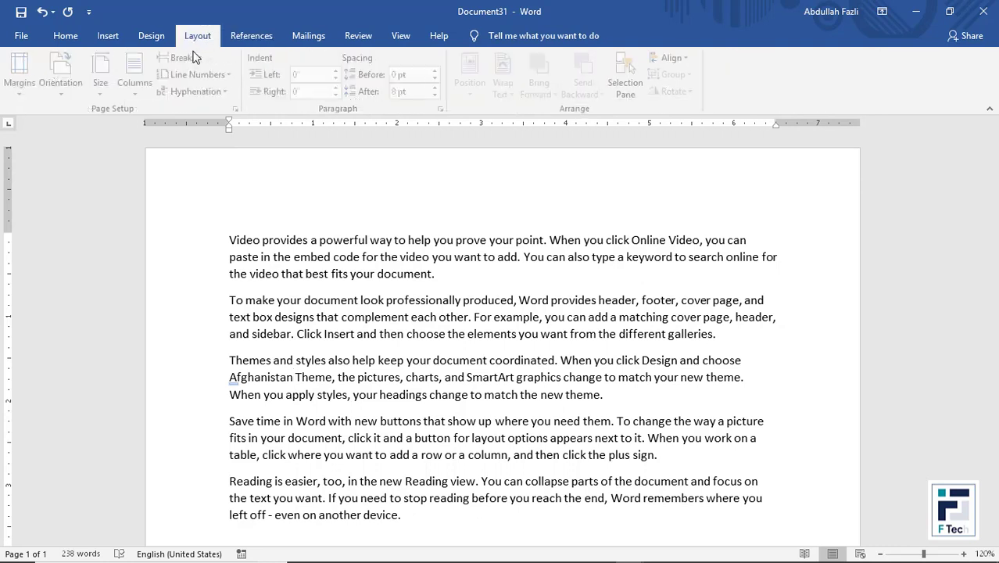
{"action": "left_click", "coordinate": [197, 92]}
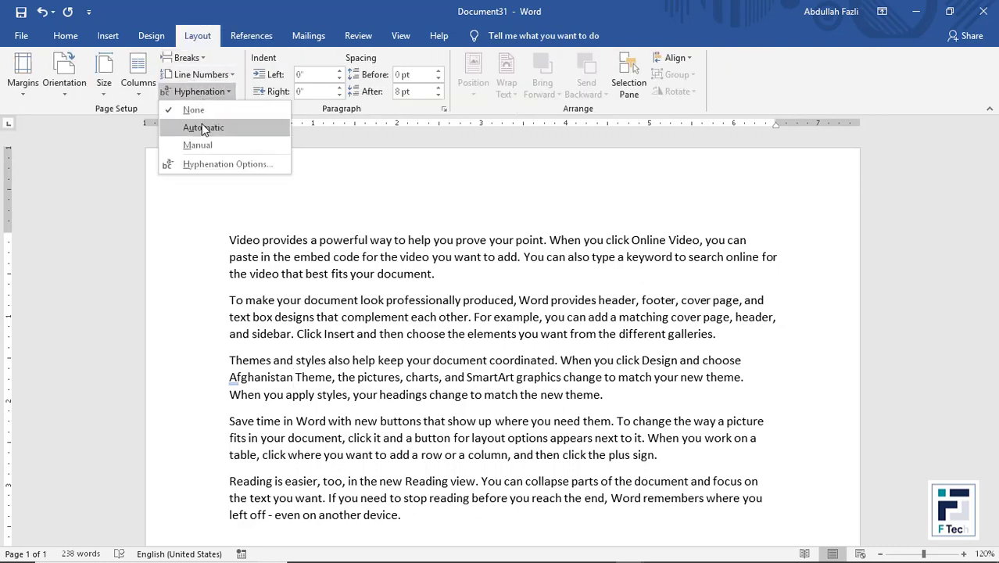
{"action": "left_click", "coordinate": [201, 126]}
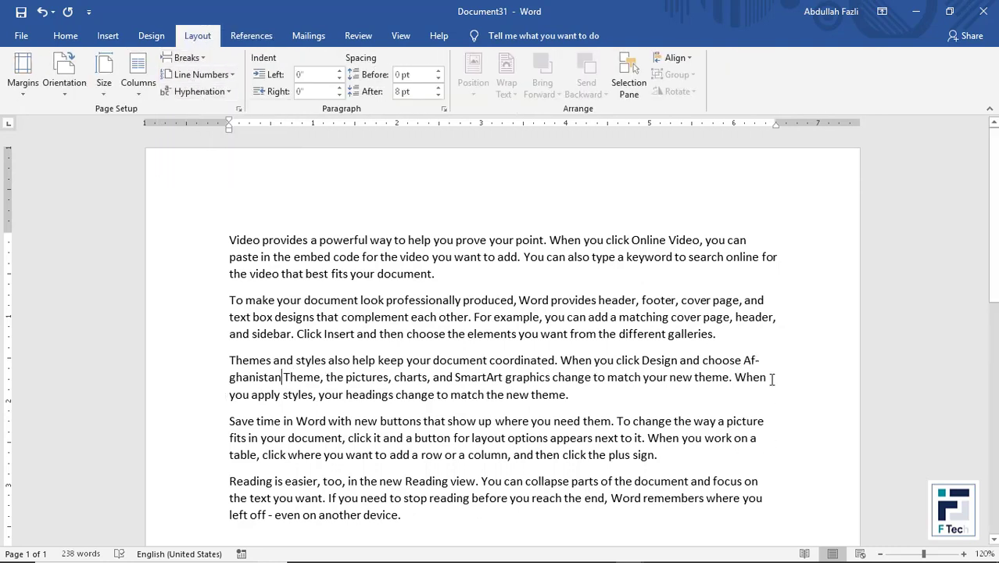
{"action": "key", "text": "ctrl+shift+Left"}
{"action": "key", "text": "Right"}
- Try manual hyphenation on the automatically hyphenated text and undo the automatic hyphenation
{"action": "left_click", "coordinate": [201, 93]}
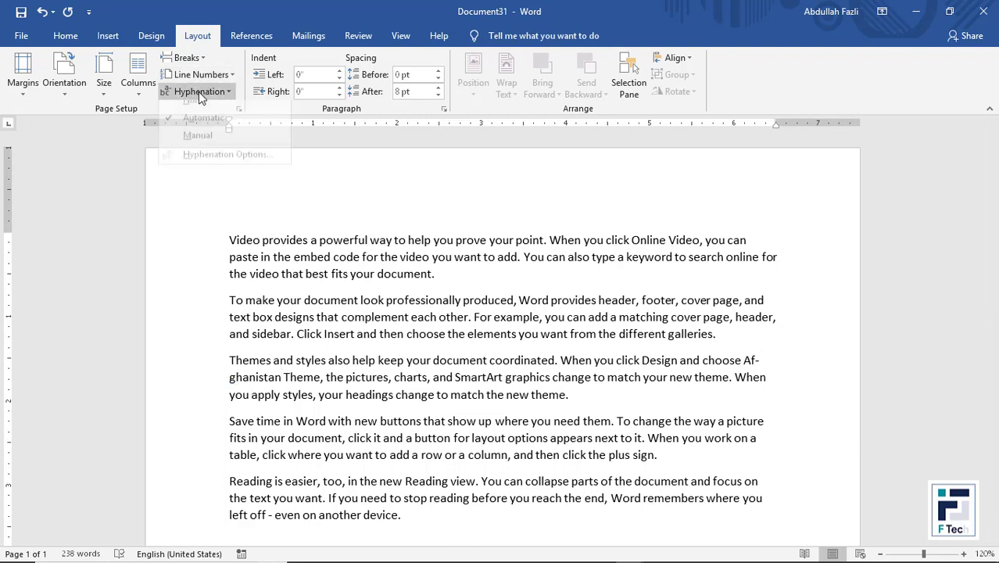
{"action": "left_click", "coordinate": [193, 143]}
{"action": "left_click", "coordinate": [501, 333]}
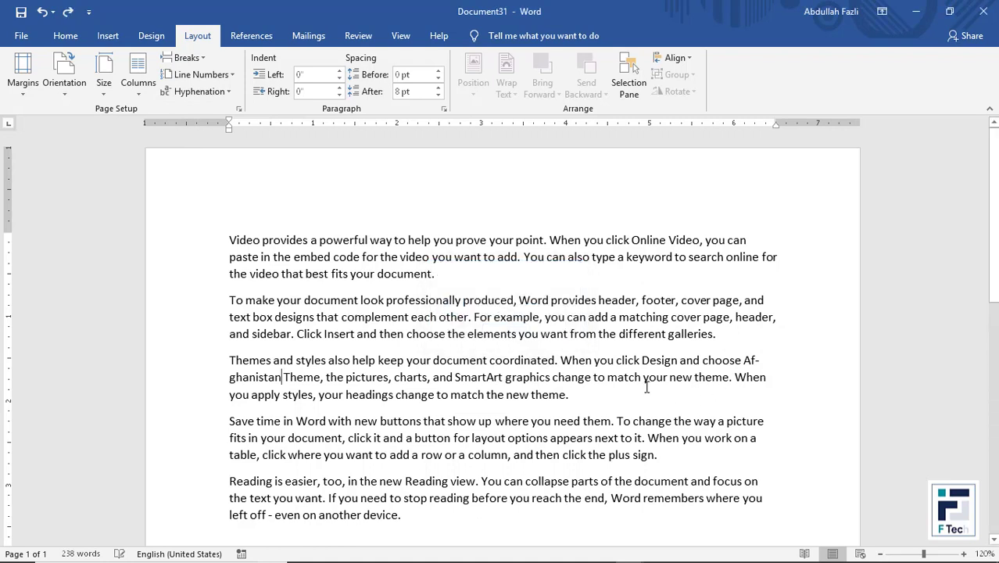
{"action": "key", "text": "ctrl+z"}
- Hyphenate the document manually, splitting "Afghanistan" as "Afg-hanistan" at the line end, and check the split
{"action": "left_click", "coordinate": [207, 91]}
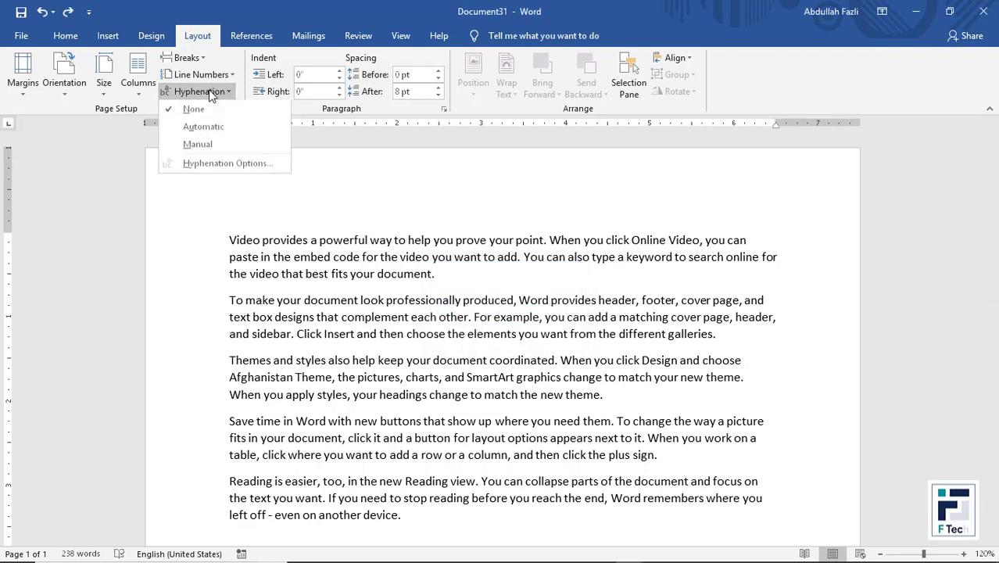
{"action": "left_click", "coordinate": [205, 142]}
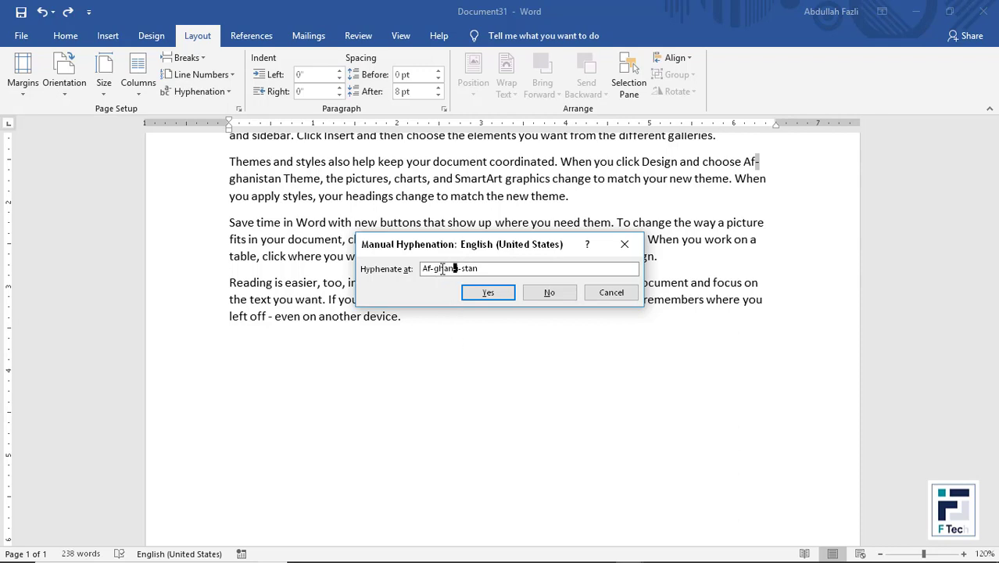
{"action": "left_click", "coordinate": [488, 293]}
{"action": "left_click", "coordinate": [502, 329]}
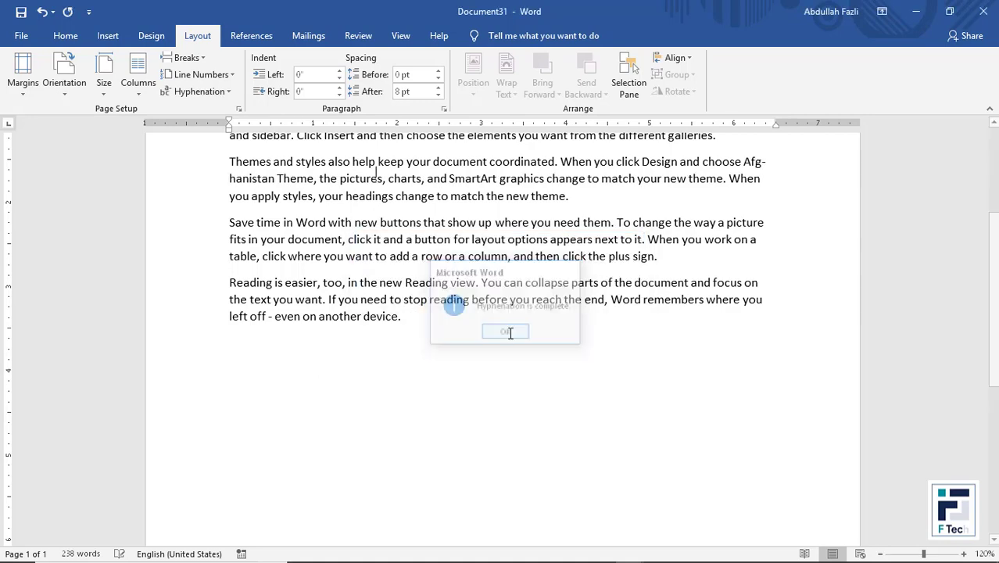
{"action": "scroll", "coordinate": [764, 291], "scroll_direction": "up", "scroll_amount": 1}
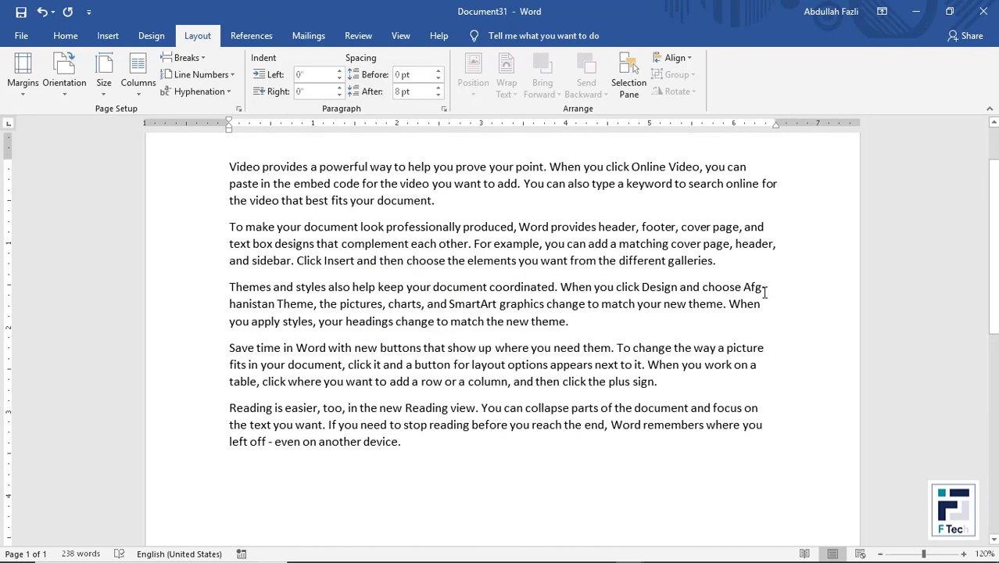
{"action": "left_click_drag", "start_coordinate": [777, 287], "coordinate": [771, 286]}
{"action": "left_click", "coordinate": [685, 323]}
{"action": "left_click", "coordinate": [495, 490]}
- Set the left indent of the first paragraph, "Video provides", to 0.5"
{"action": "scroll", "coordinate": [341, 229], "scroll_direction": "up", "scroll_amount": 2}
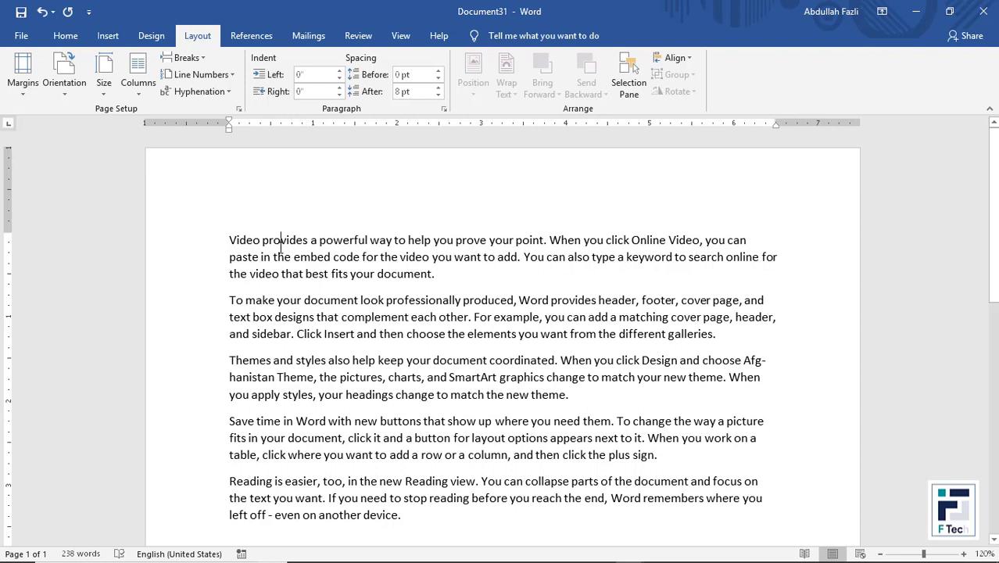
{"action": "left_click", "coordinate": [339, 71]}
{"action": "left_click", "coordinate": [340, 71]}
{"action": "left_click", "coordinate": [340, 70]}
{"action": "left_click", "coordinate": [339, 71]}
{"action": "left_click", "coordinate": [340, 70]}
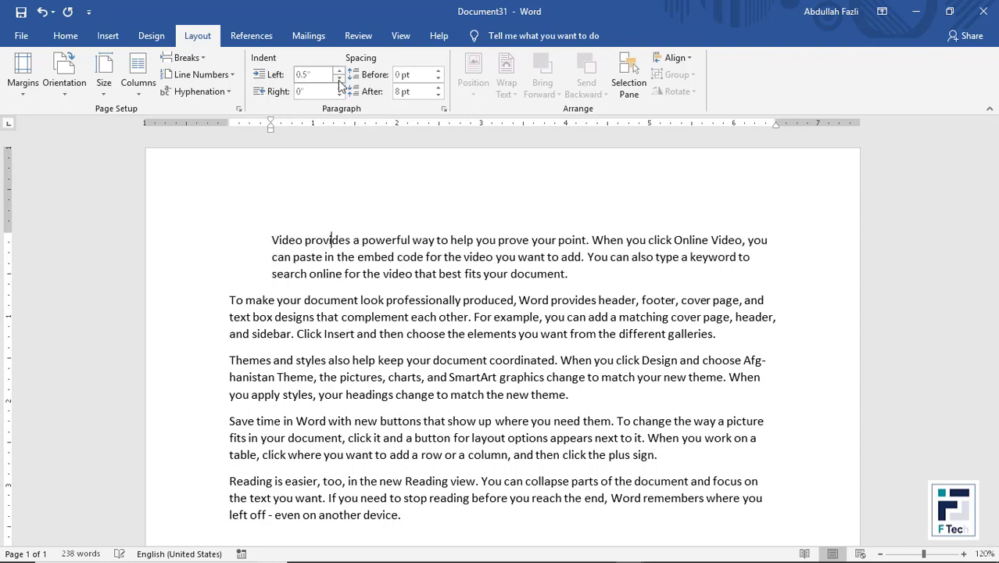
- Set the right indent of the "Video provides" paragraph to 0.9"
{"action": "left_click", "coordinate": [340, 88]}
{"action": "left_click", "coordinate": [339, 87]}
{"action": "left_click", "coordinate": [339, 88]}
{"action": "left_click", "coordinate": [339, 88]}
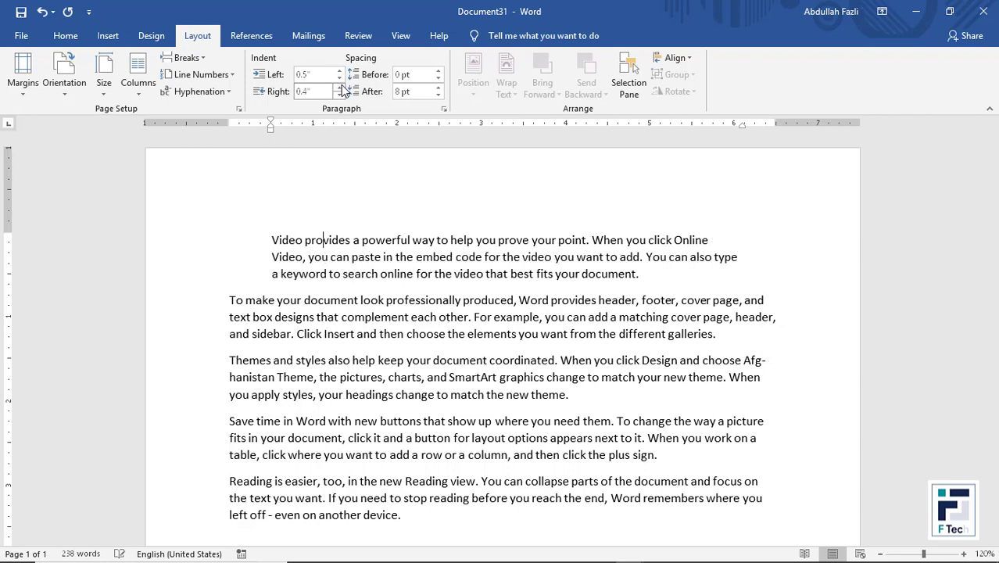
{"action": "left_click", "coordinate": [339, 87]}
{"action": "left_click", "coordinate": [339, 87]}
{"action": "left_click", "coordinate": [339, 88]}
{"action": "left_click", "coordinate": [339, 88]}
{"action": "left_click", "coordinate": [339, 87]}
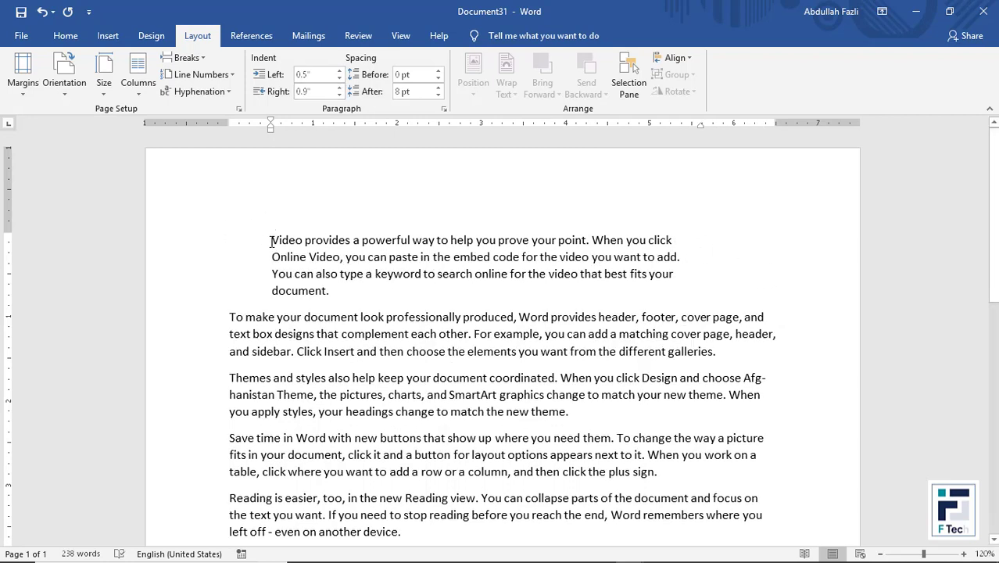
- Set the spacing before the second paragraph, "To make your document", to 36 pt
{"action": "left_click", "coordinate": [439, 334]}
{"action": "left_click_drag", "start_coordinate": [414, 332], "coordinate": [469, 351]}
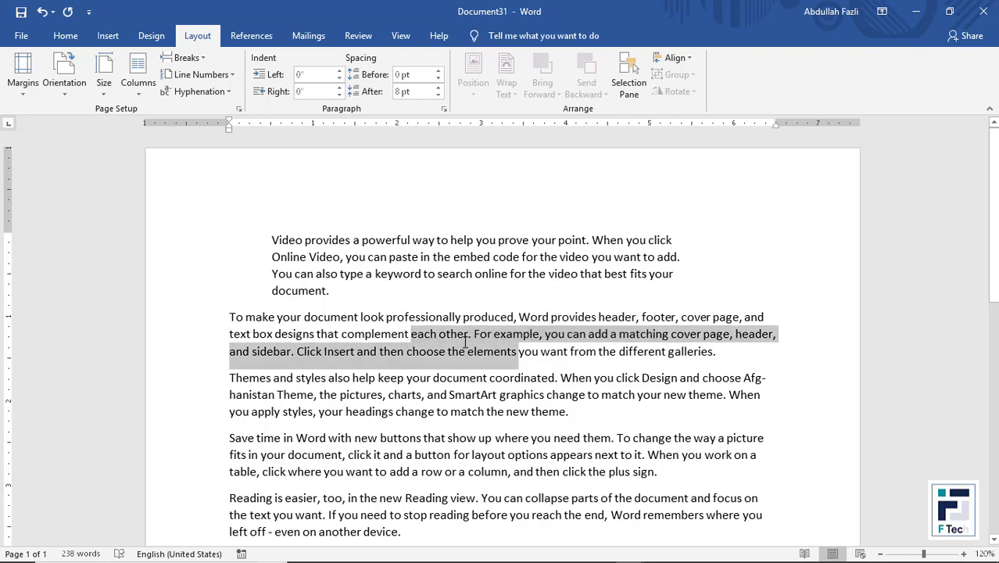
{"action": "left_click", "coordinate": [470, 351]}
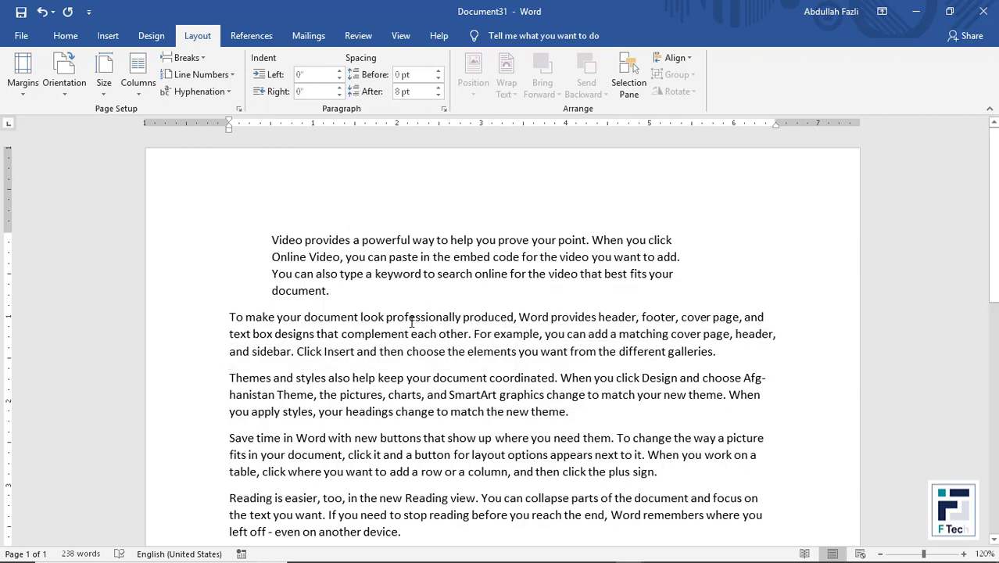
{"action": "left_click", "coordinate": [438, 79]}
{"action": "left_click", "coordinate": [439, 71]}
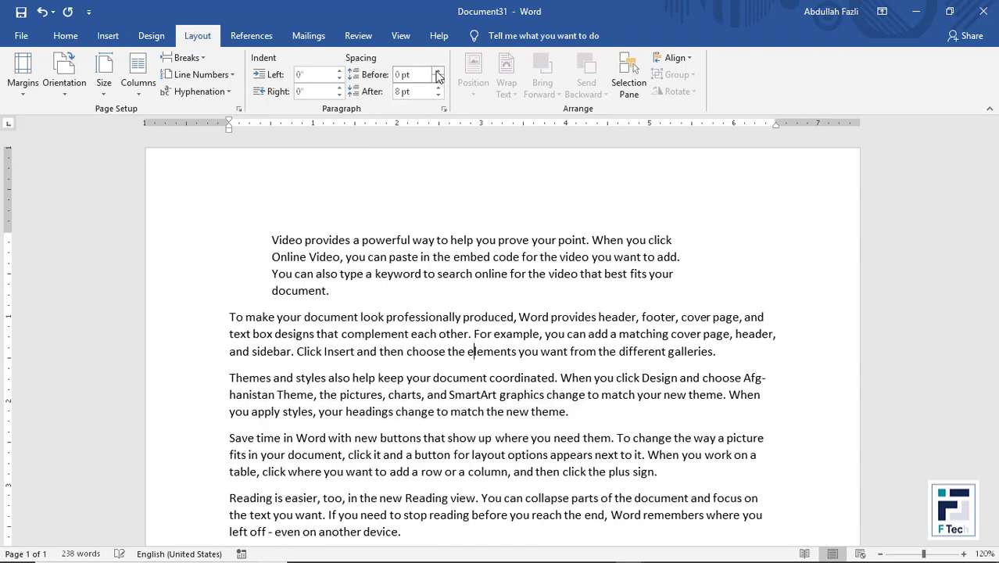
{"action": "left_click", "coordinate": [439, 71]}
{"action": "left_click", "coordinate": [439, 71]}
{"action": "left_click", "coordinate": [439, 72]}
{"action": "left_click", "coordinate": [439, 71]}
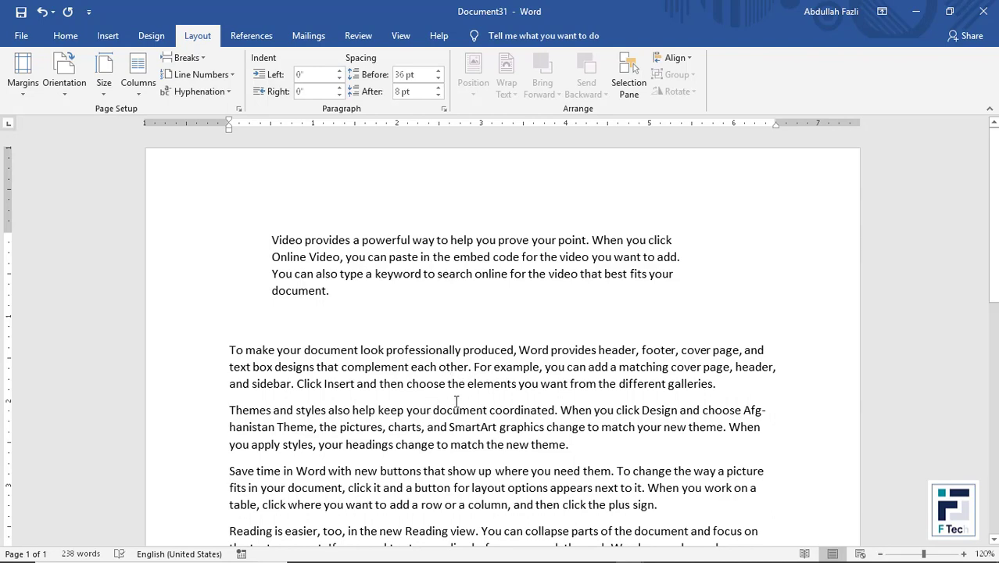
- Set the spacing after the "To make your document" paragraph to 42 pt
{"action": "left_click", "coordinate": [439, 88]}
{"action": "left_click", "coordinate": [440, 87]}
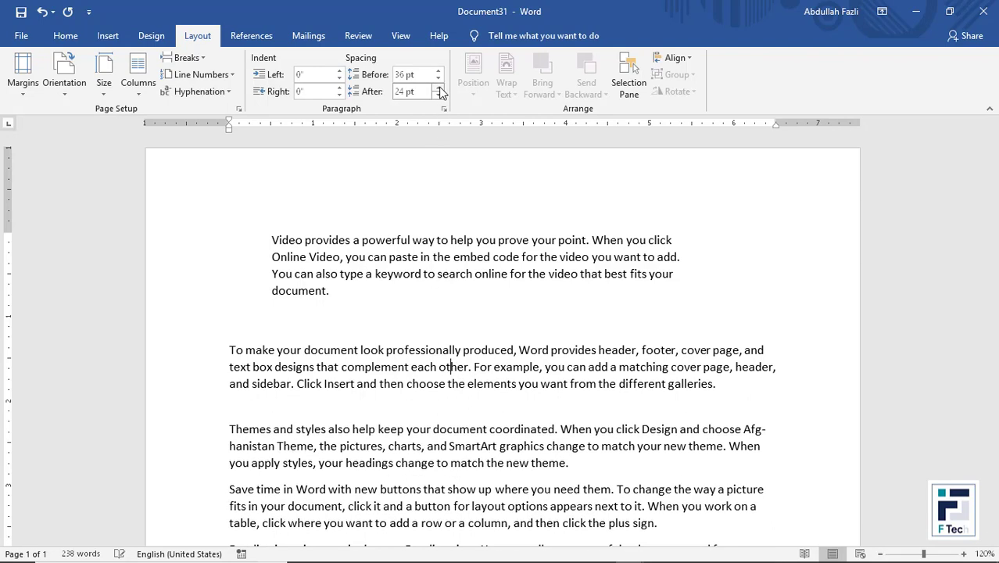
{"action": "left_click", "coordinate": [440, 88]}
{"action": "left_click", "coordinate": [439, 87]}
{"action": "left_click", "coordinate": [440, 88]}
{"action": "left_click", "coordinate": [439, 88]}
- Insert the laptop photo from the Downloads folder after the "c" of "column" in the "Save time in Word" paragraph
{"action": "scroll", "coordinate": [451, 389], "scroll_direction": "down", "scroll_amount": 4}
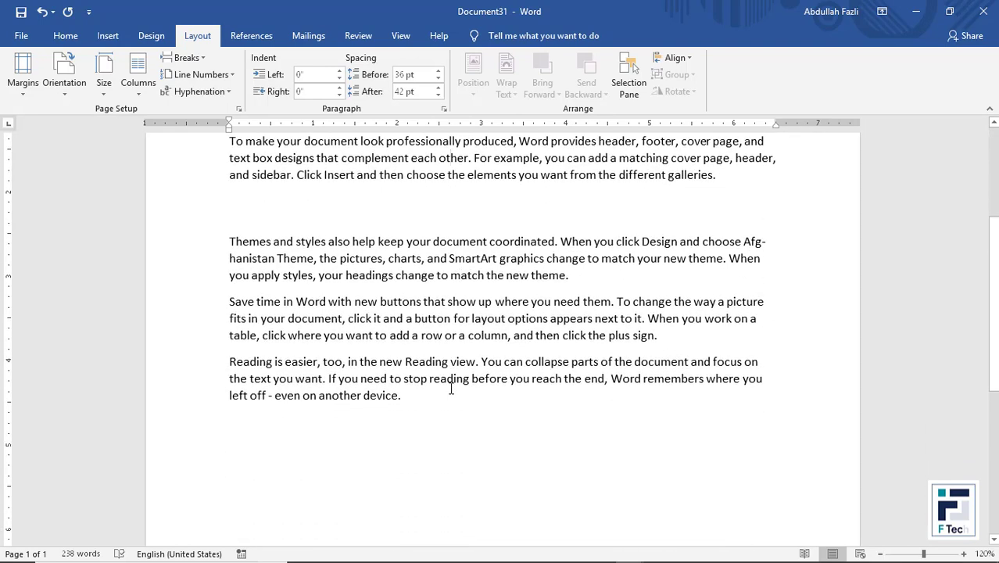
{"action": "left_click", "coordinate": [470, 334]}
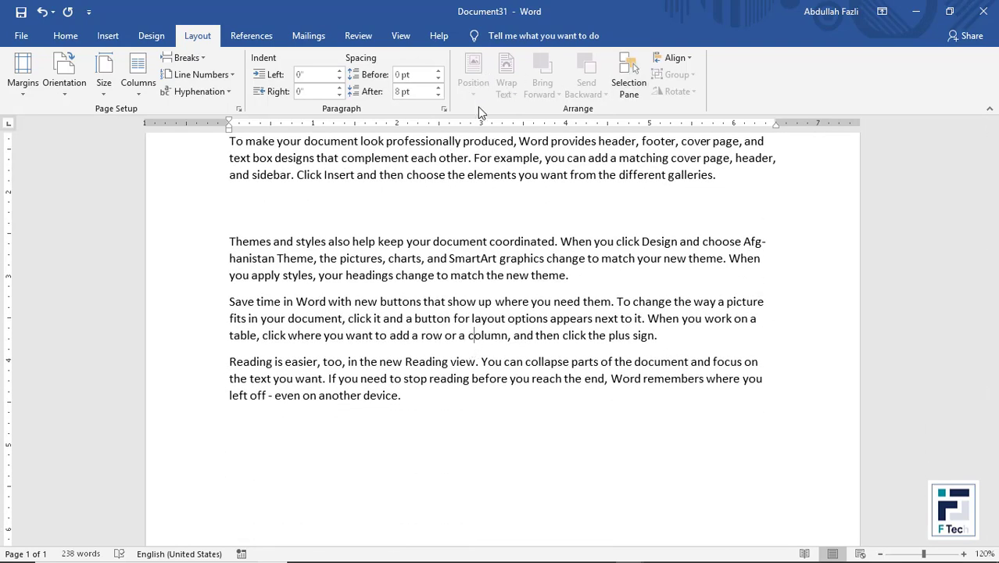
{"action": "left_click", "coordinate": [76, 36]}
{"action": "left_click", "coordinate": [101, 39]}
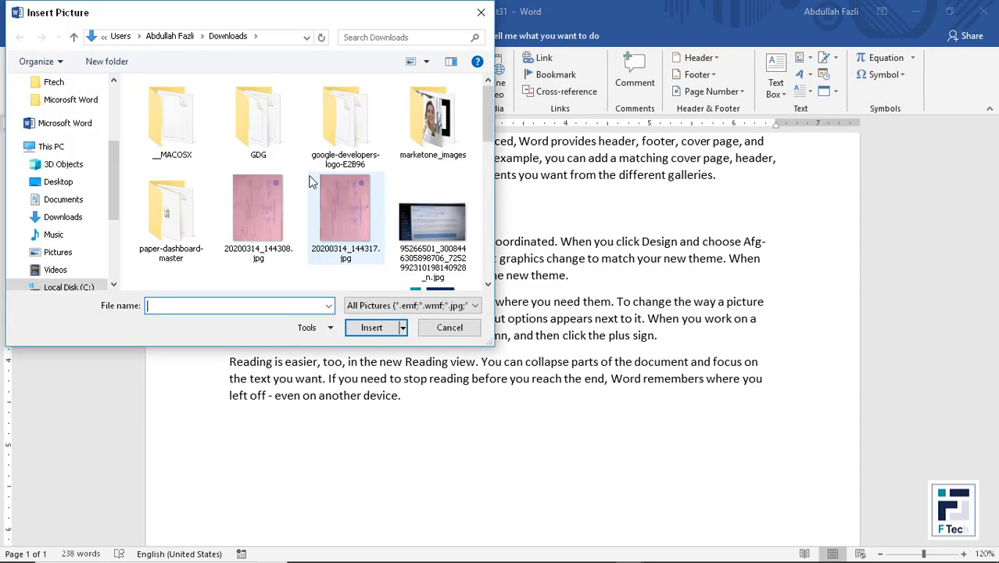
{"action": "scroll", "coordinate": [354, 216], "scroll_direction": "down", "scroll_amount": 2}
{"action": "double_click", "coordinate": [265, 184]}
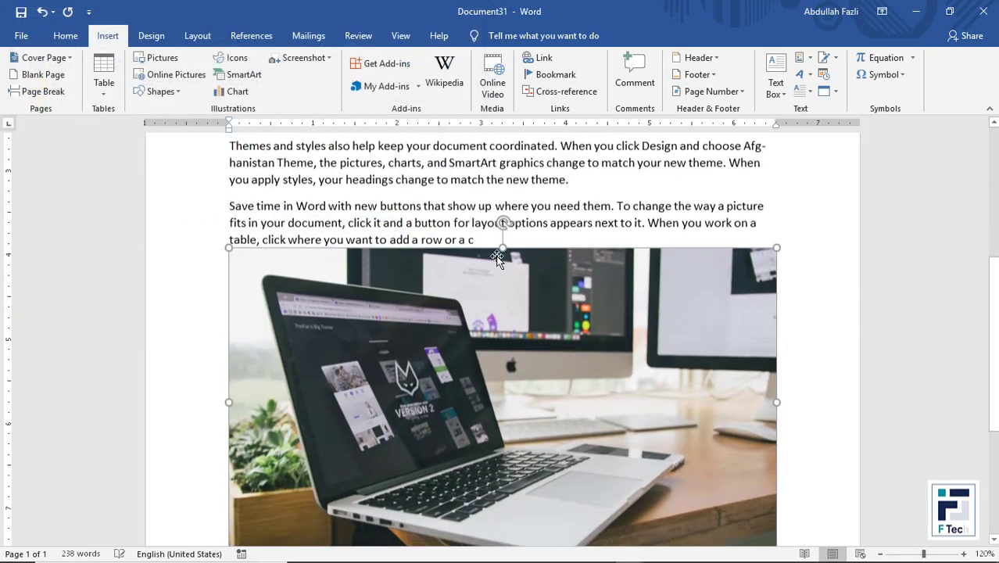
- Examine the position, text wrapping and picture formatting options with the laptop photo selected, and the layout arrangement options with it deselected
{"action": "left_click", "coordinate": [152, 37]}
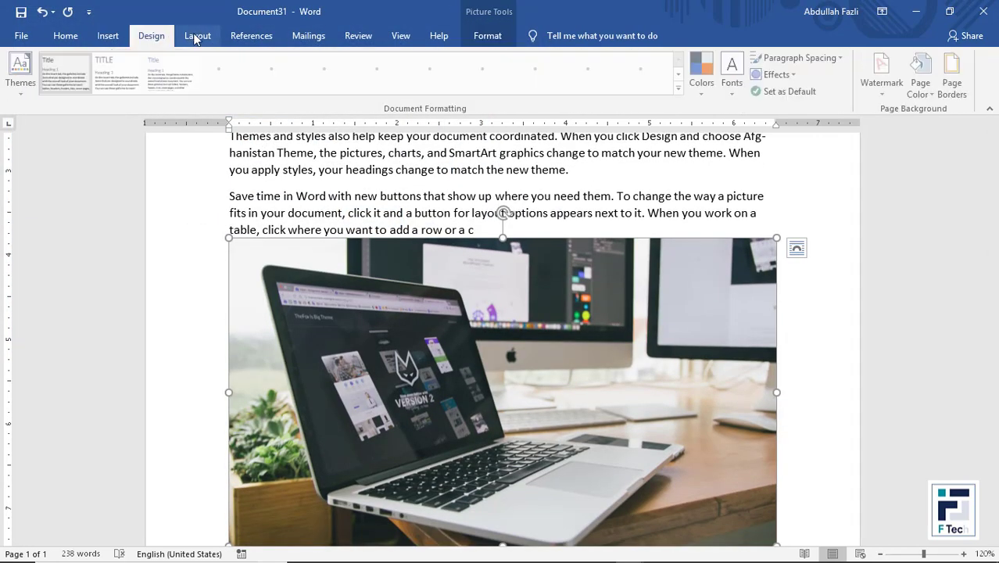
{"action": "left_click", "coordinate": [197, 36]}
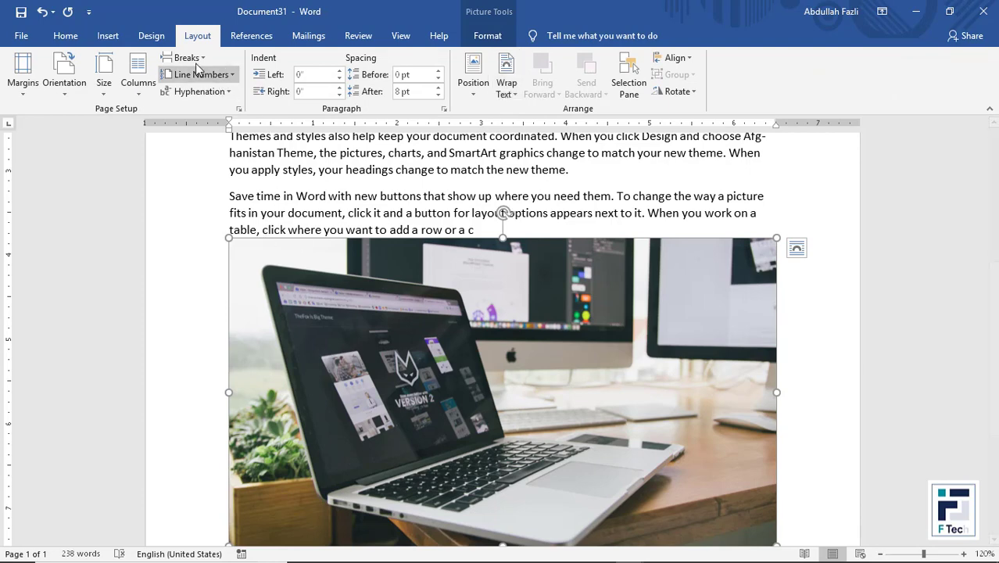
{"action": "left_click", "coordinate": [474, 85]}
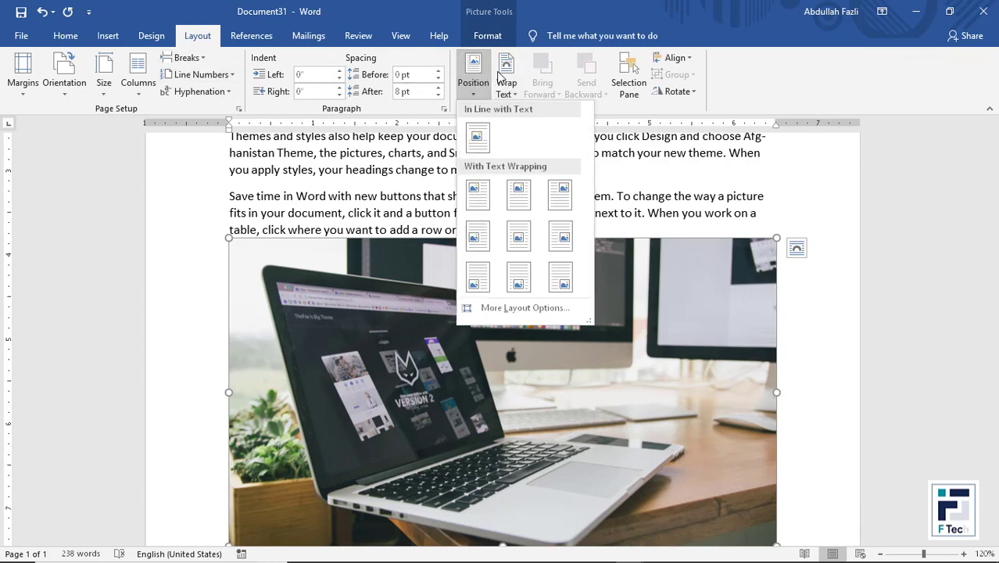
{"action": "left_click", "coordinate": [503, 80]}
{"action": "left_click", "coordinate": [506, 78]}
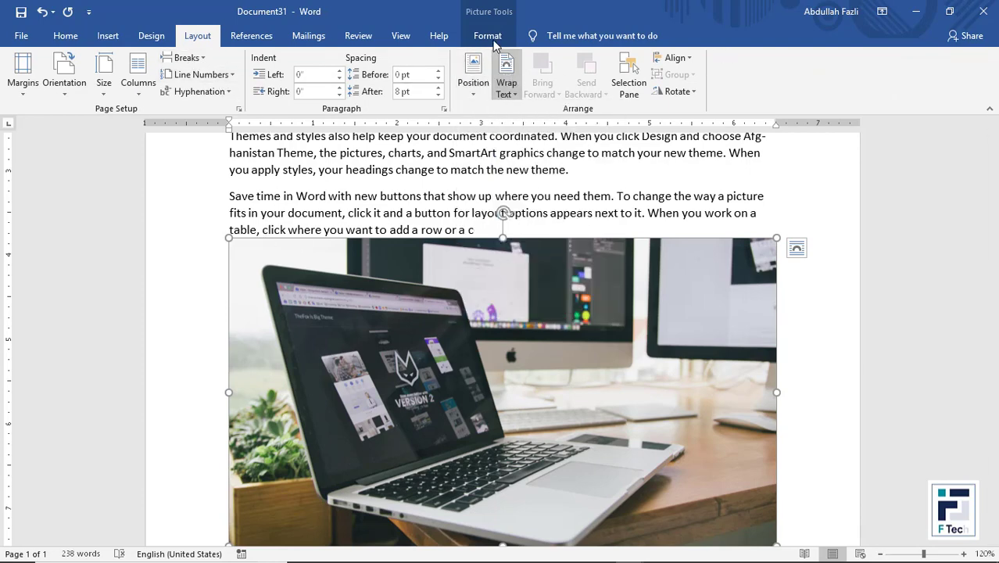
{"action": "left_click", "coordinate": [487, 36]}
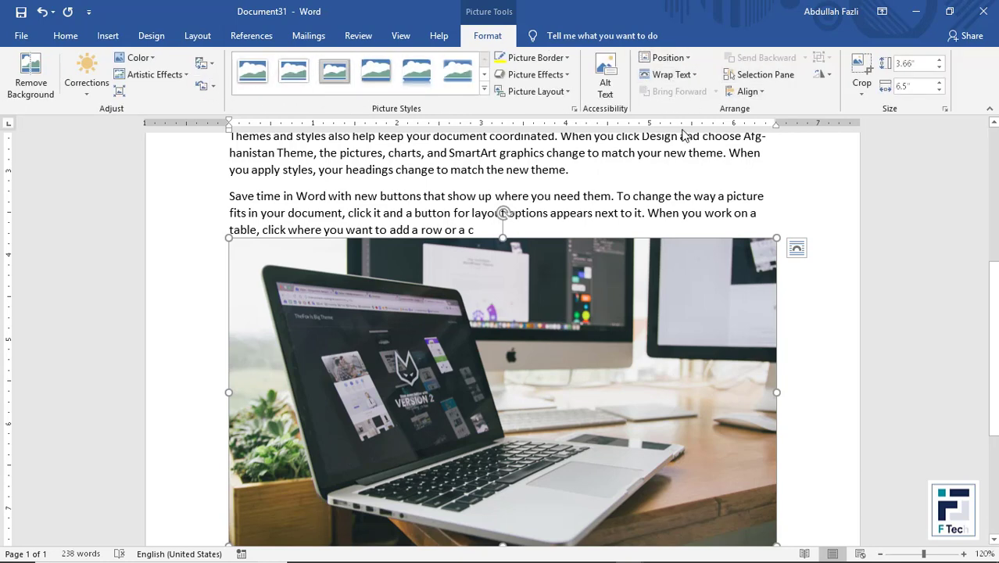
{"action": "left_click", "coordinate": [571, 215]}
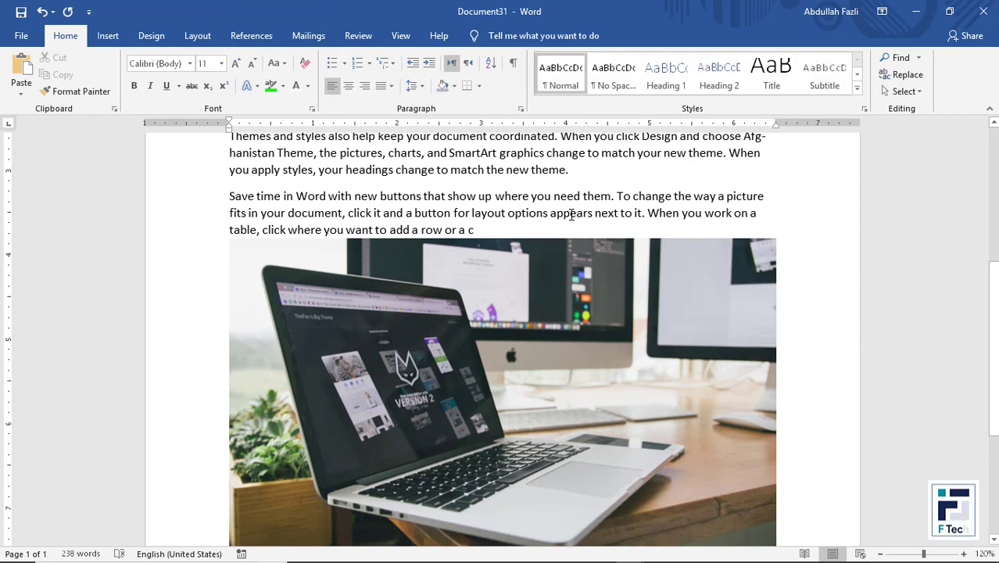
{"action": "scroll", "coordinate": [552, 224], "scroll_direction": "down", "scroll_amount": 5}
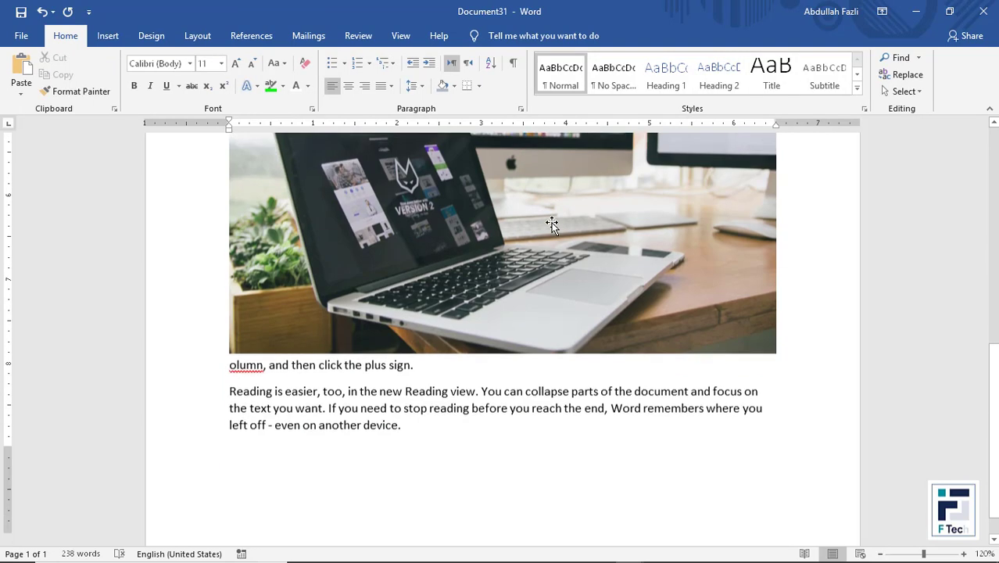
{"action": "left_click", "coordinate": [197, 35]}
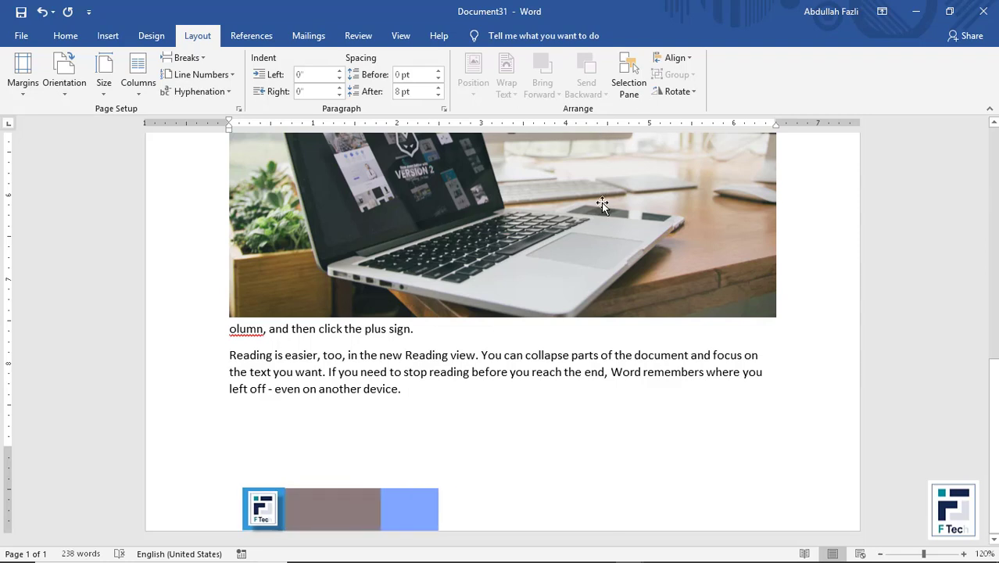